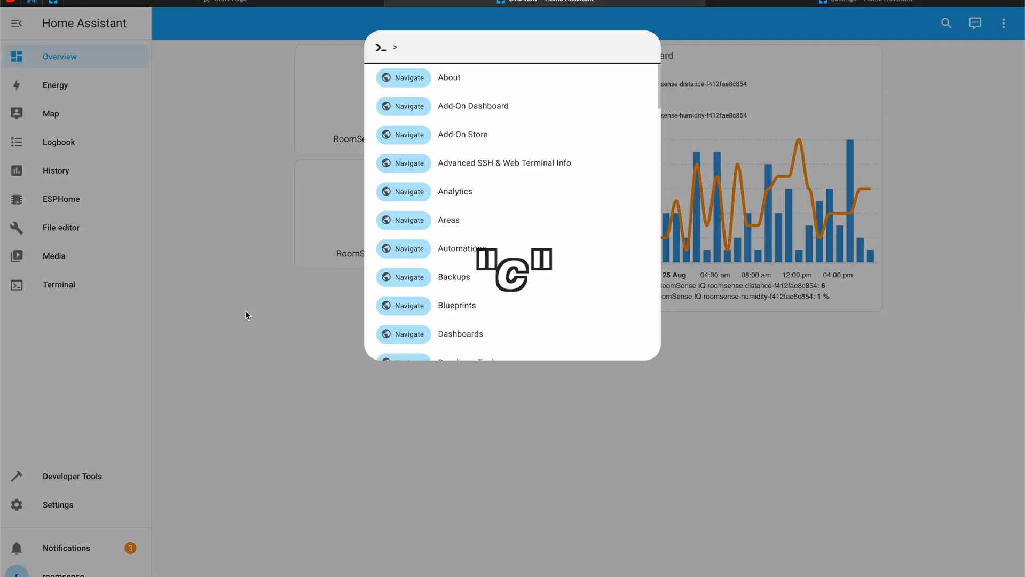
{"action": "type", "text": "add"}
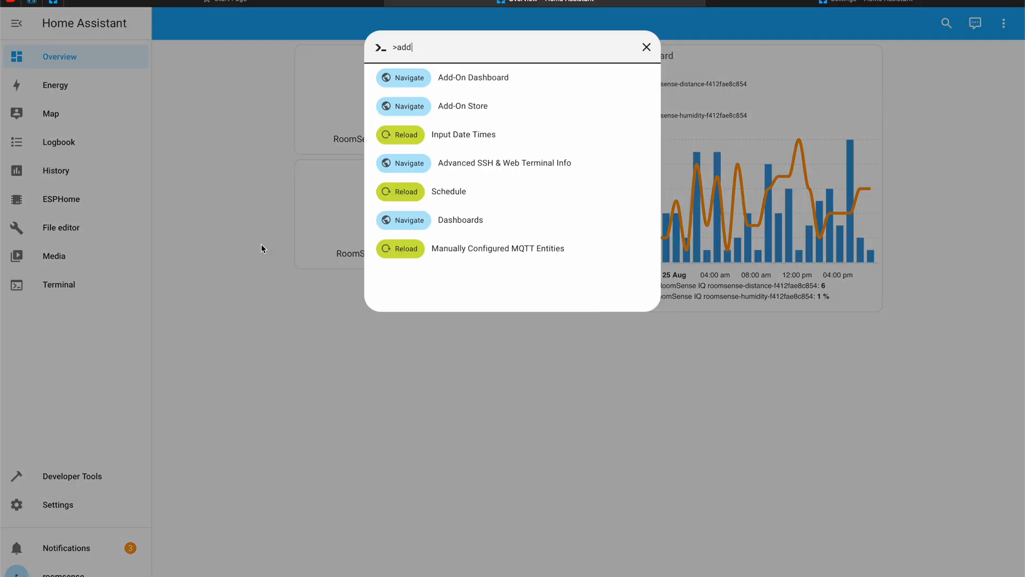
Start the Piper add-on from the Add-on Store, keeping the en_US-lessac-medium voice.
{"action": "left_click", "coordinate": [439, 106]}
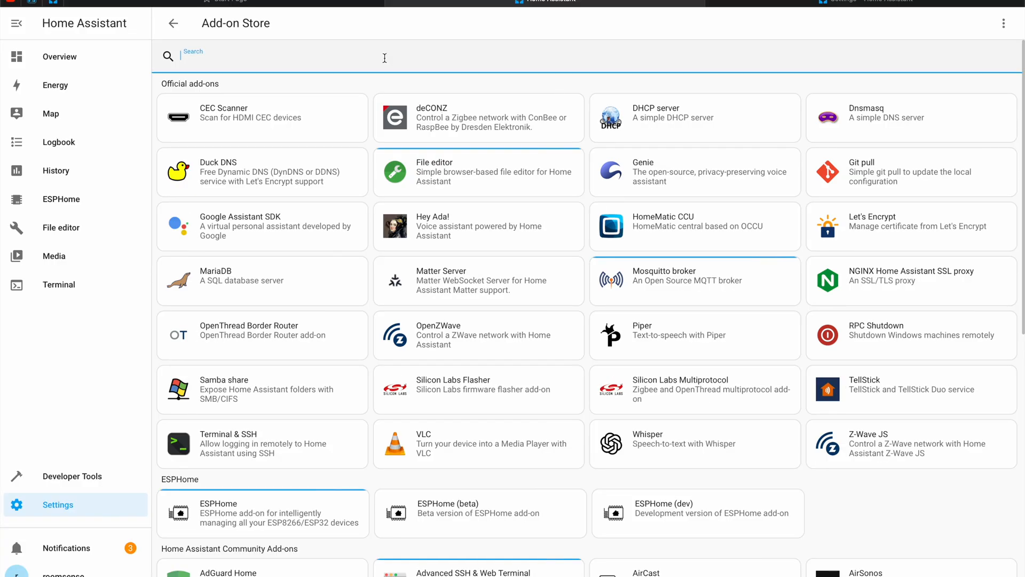
{"action": "type", "text": "pip"}
{"action": "left_click", "coordinate": [293, 105]}
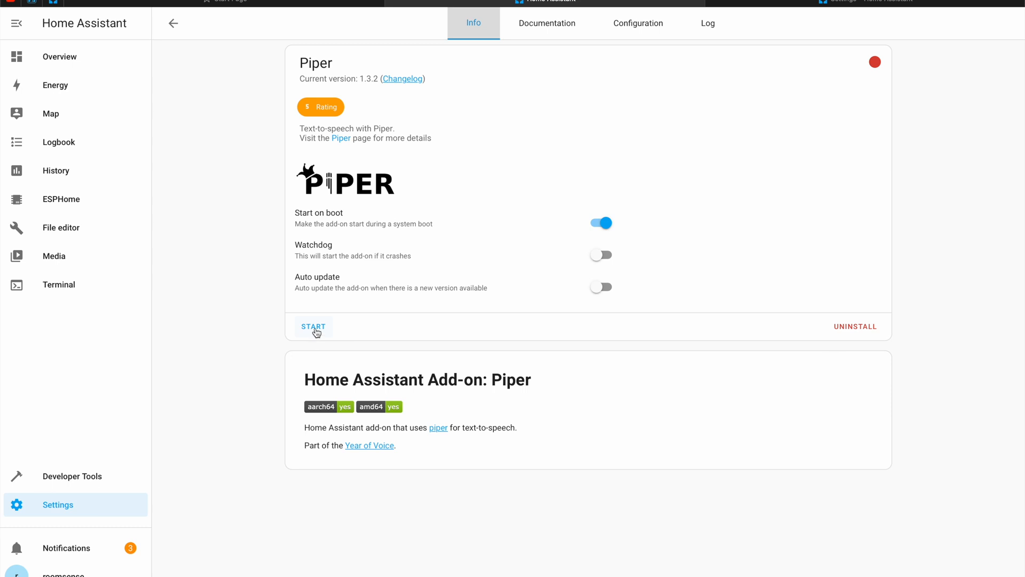
{"action": "left_click", "coordinate": [639, 24]}
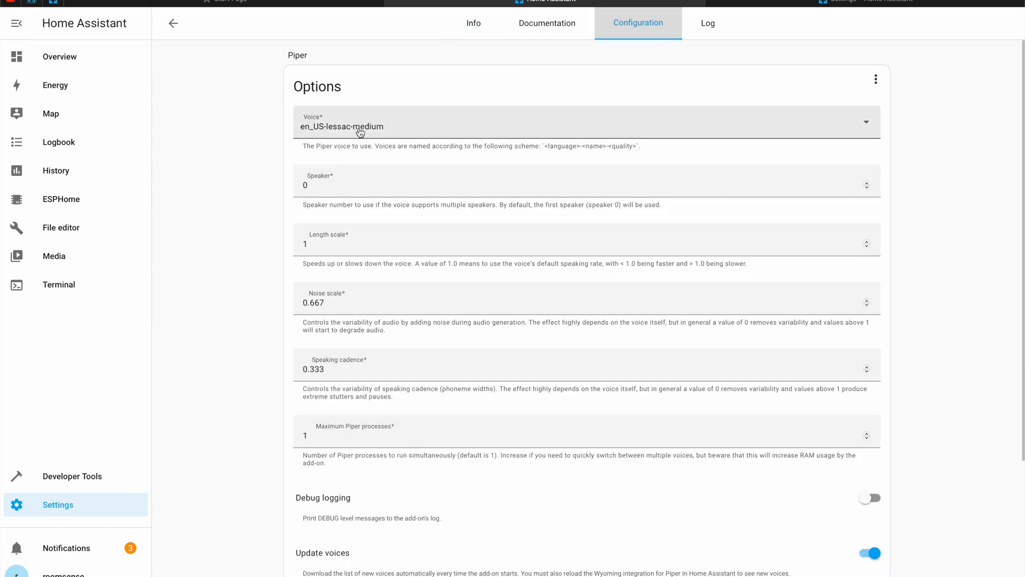
{"action": "left_click", "coordinate": [360, 133]}
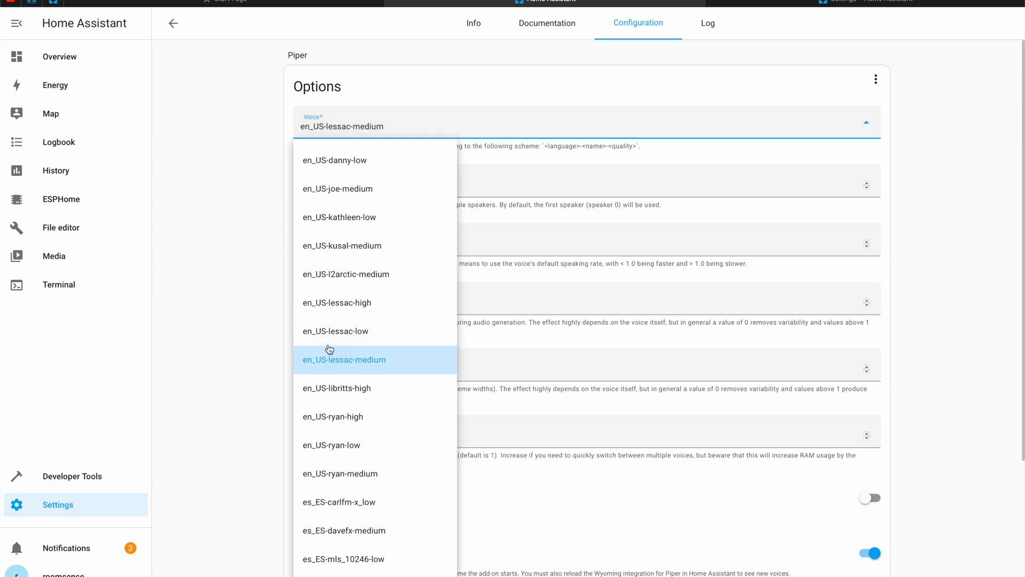
{"action": "left_click", "coordinate": [188, 205]}
{"action": "left_click", "coordinate": [471, 25]}
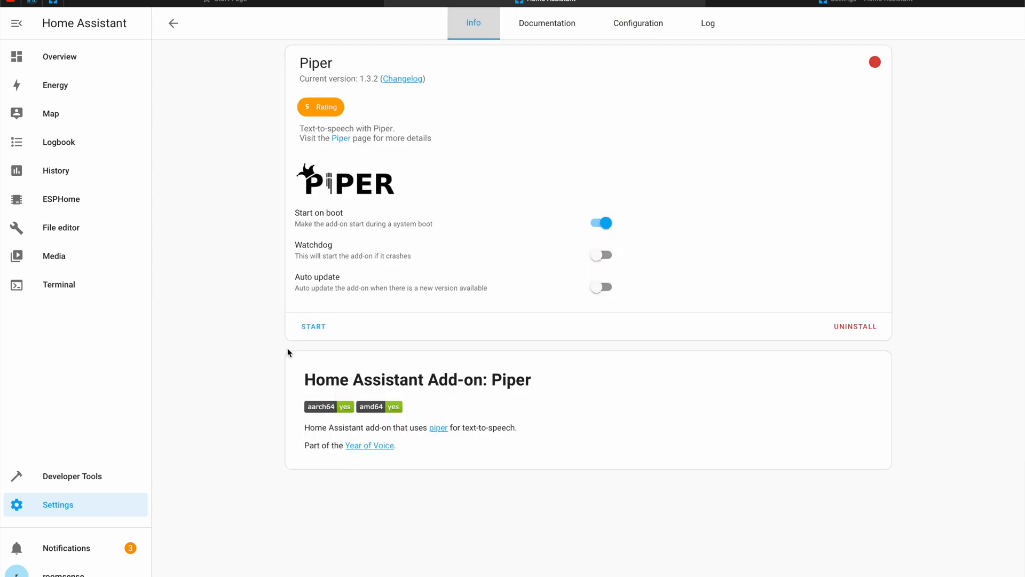
{"action": "left_click", "coordinate": [317, 325]}
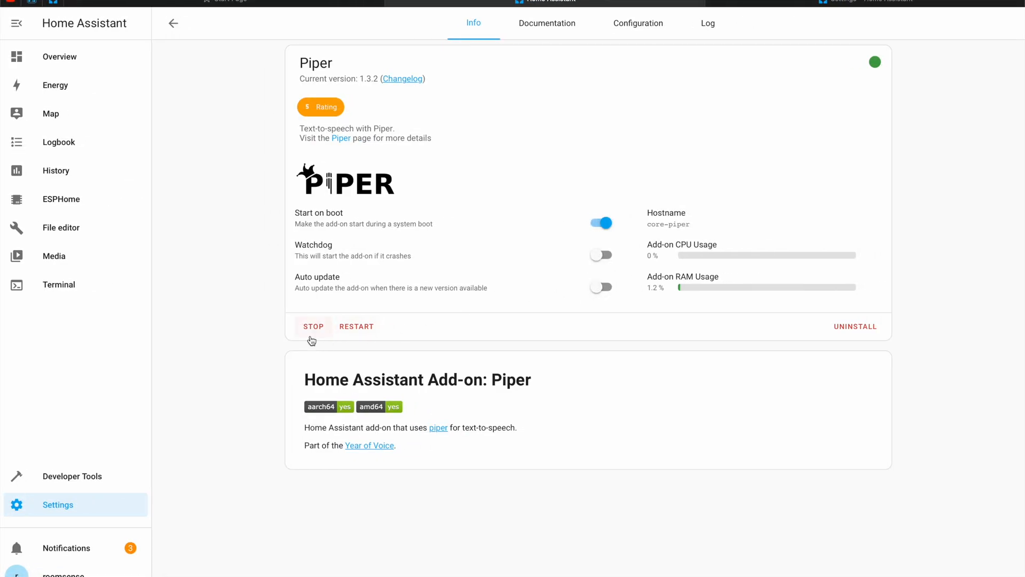
{"action": "type", "text": "cad"}
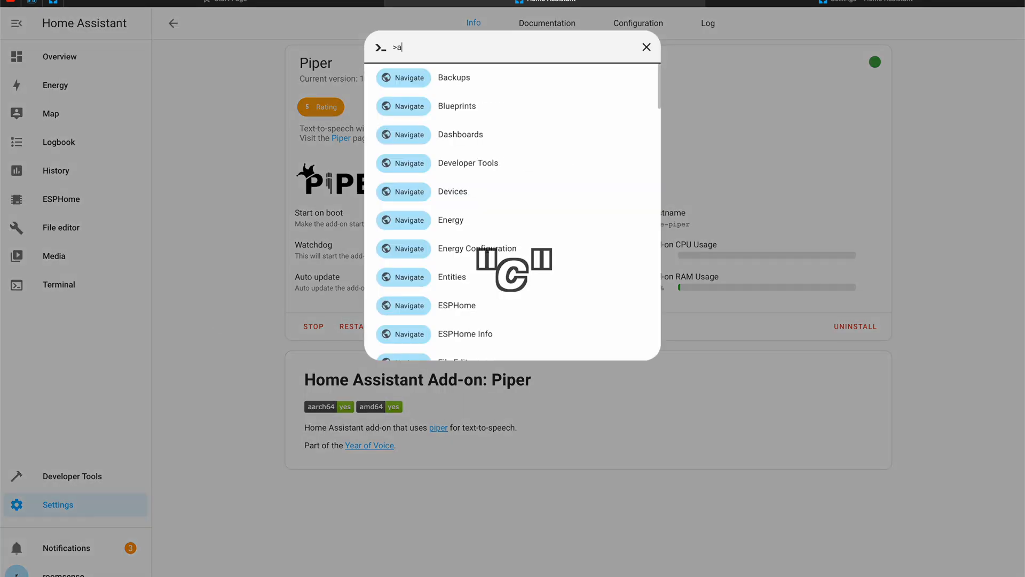
{"action": "type", "text": "dd"}
Install the Whisper speech-to-text add-on from the Add-on Store.
{"action": "left_click", "coordinate": [450, 106]}
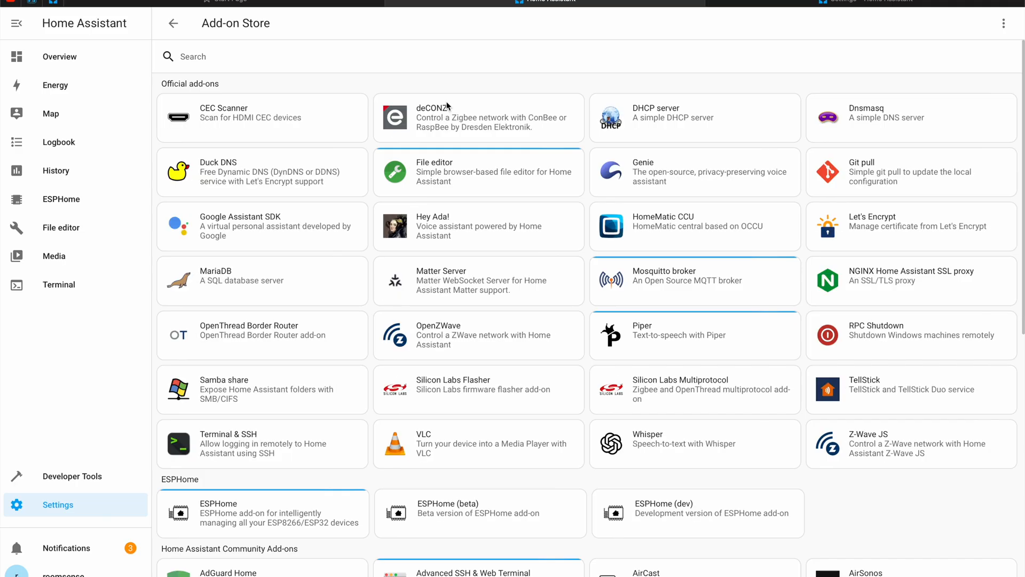
{"action": "type", "text": "whi"}
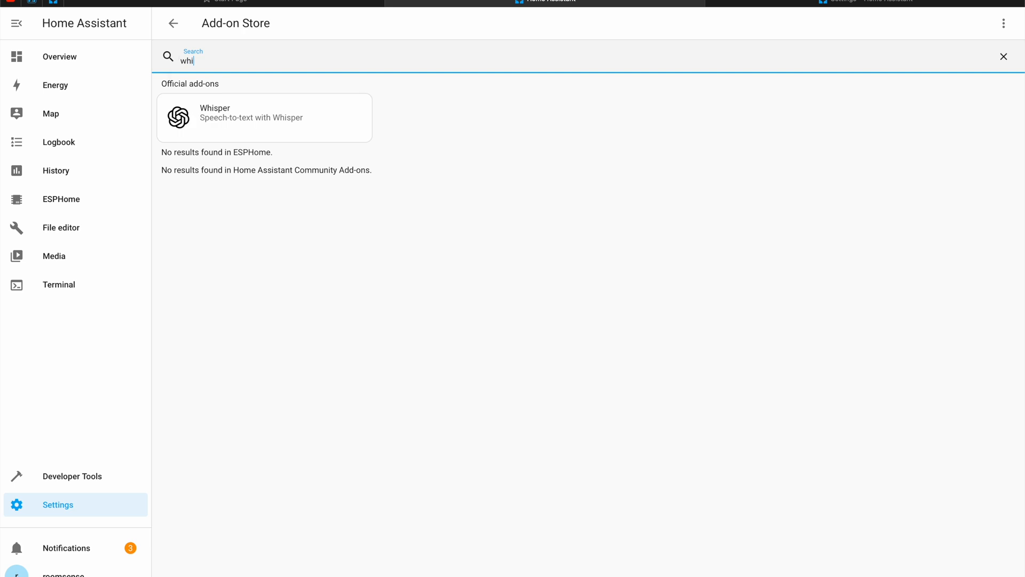
{"action": "double_click", "coordinate": [361, 61]}
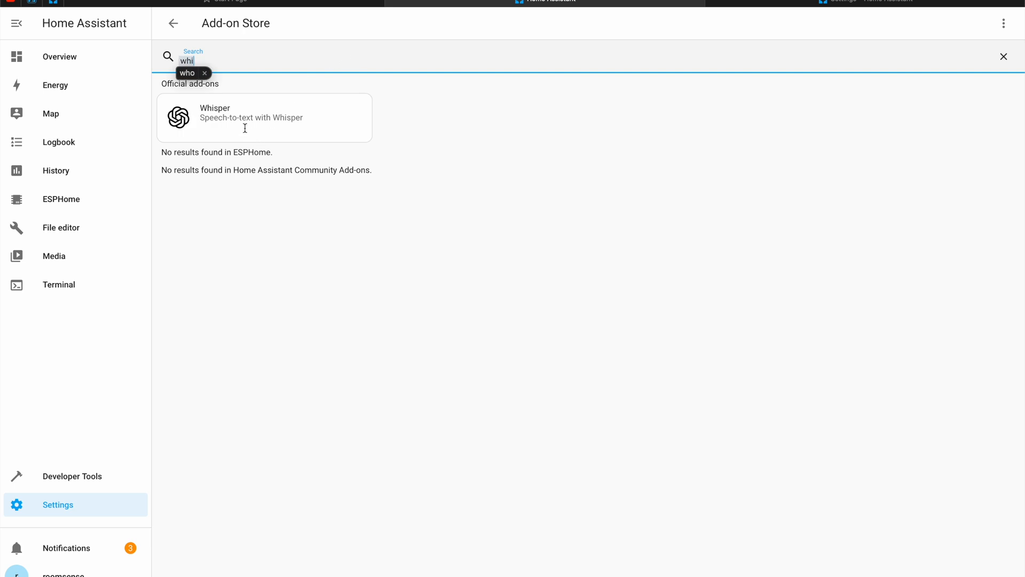
{"action": "left_click", "coordinate": [208, 110]}
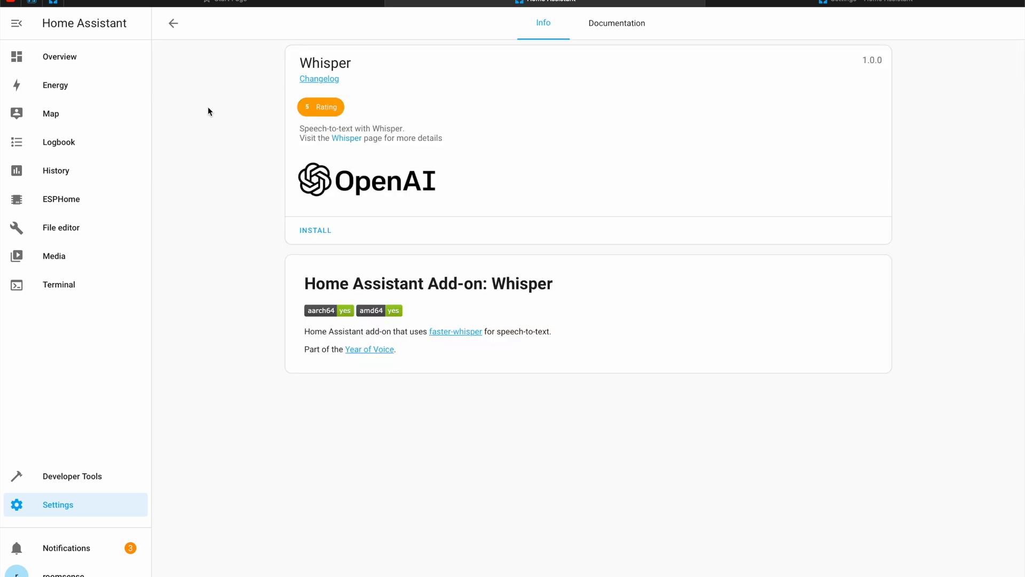
{"action": "left_click", "coordinate": [311, 231]}
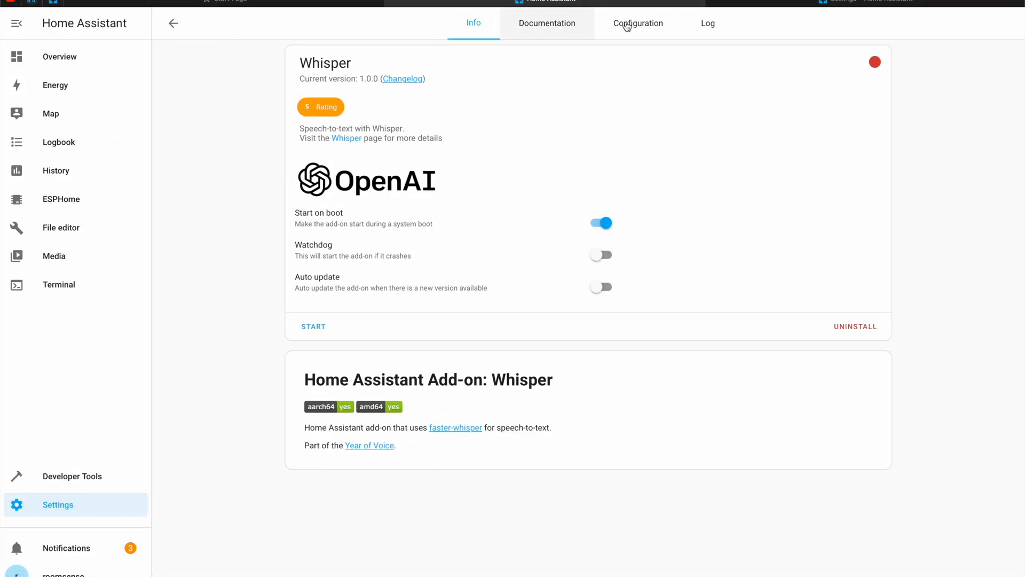
Keep the tiny-int8 model in Whisper's configuration and start the add-on.
{"action": "left_click", "coordinate": [638, 26]}
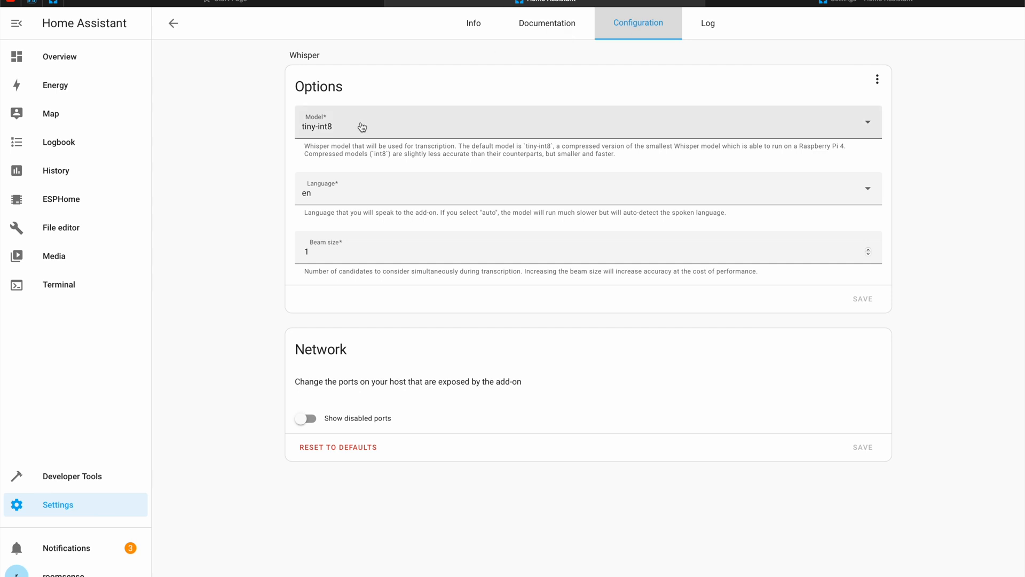
{"action": "left_click", "coordinate": [362, 127]}
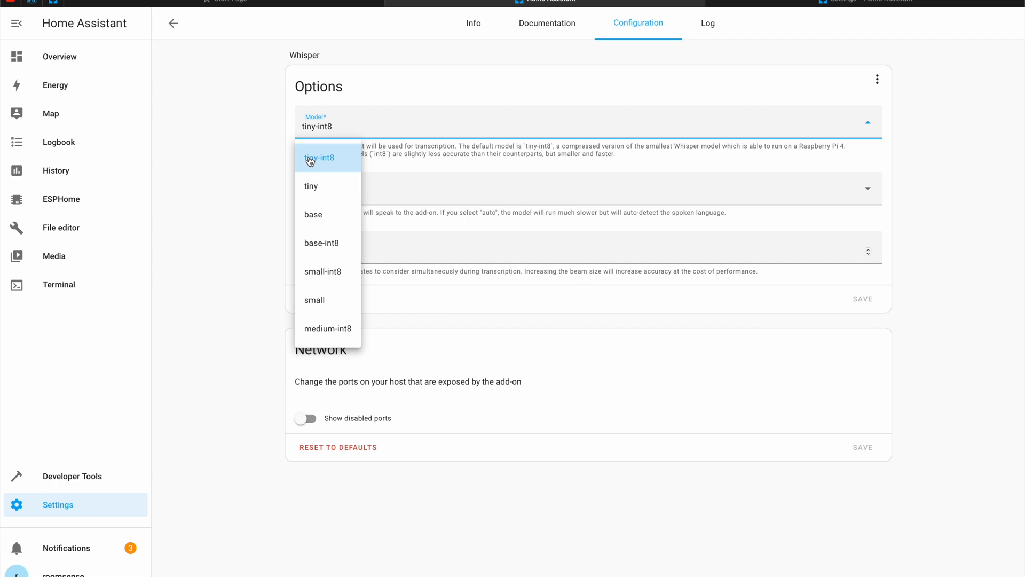
{"action": "left_click", "coordinate": [323, 164]}
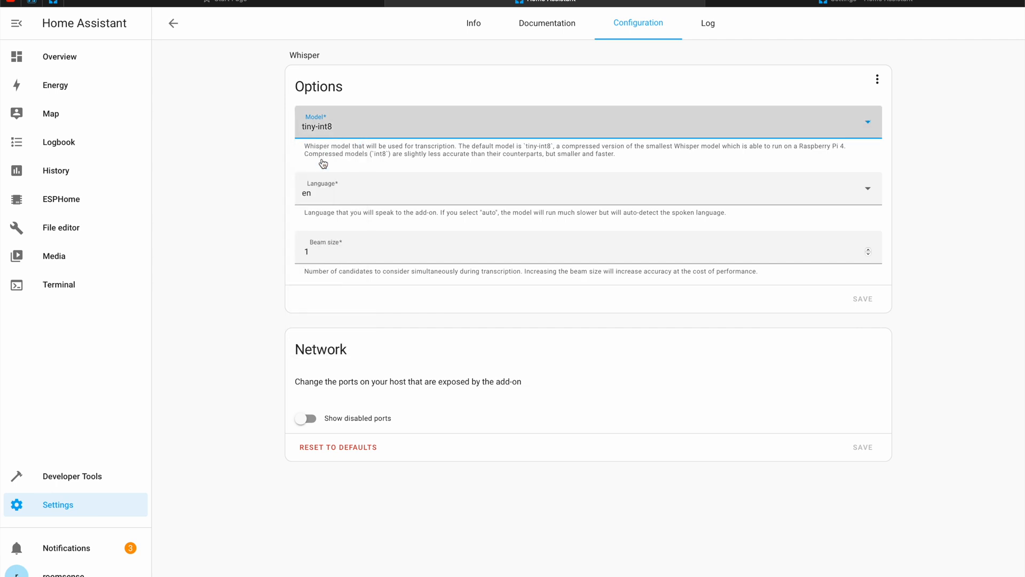
{"action": "left_click", "coordinate": [490, 24]}
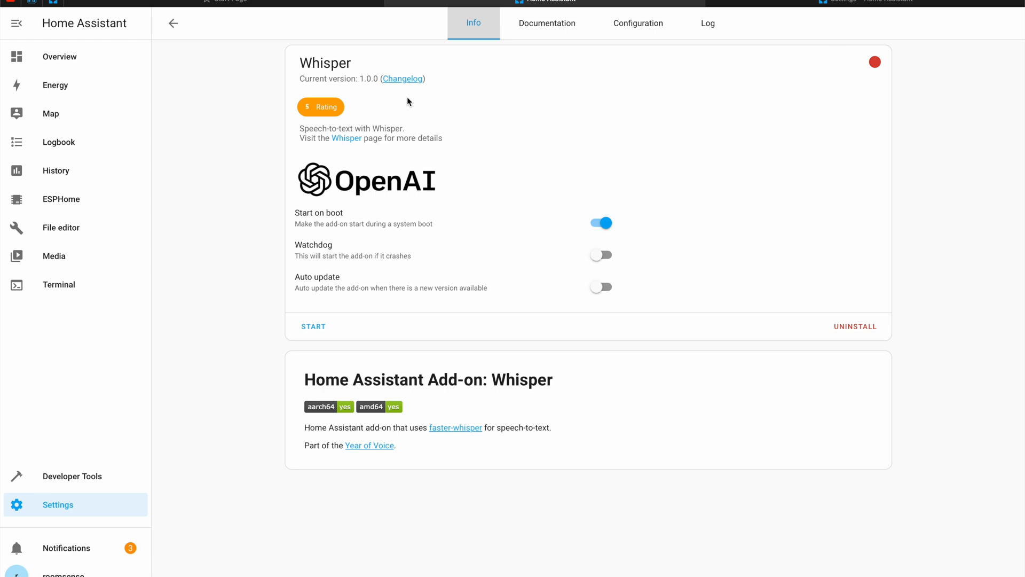
{"action": "left_click", "coordinate": [315, 324]}
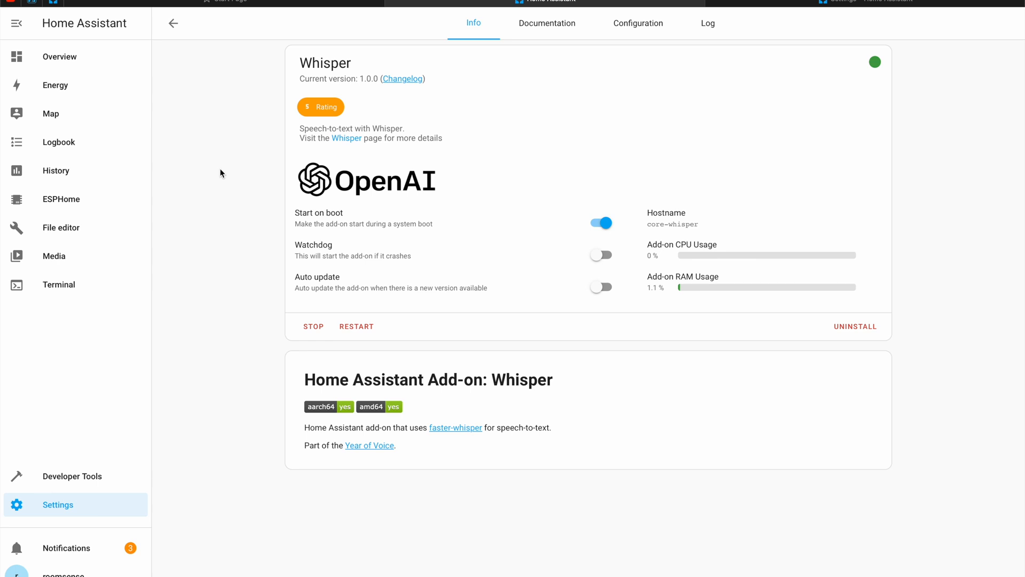
Configure the discovered Piper integration via the Wyoming Protocol on the Integrations page.
{"action": "key", "text": "c"}
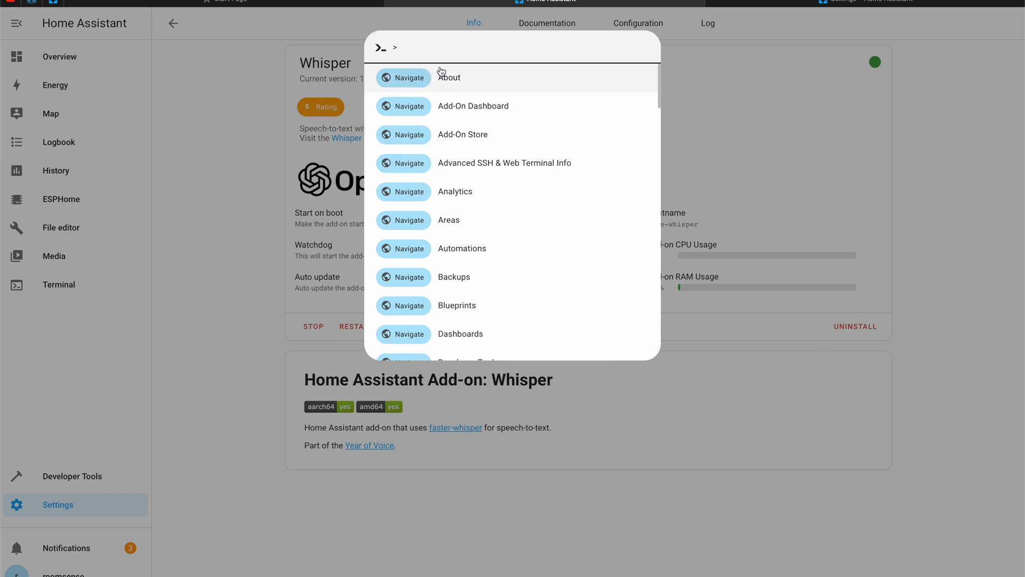
{"action": "type", "text": "in"}
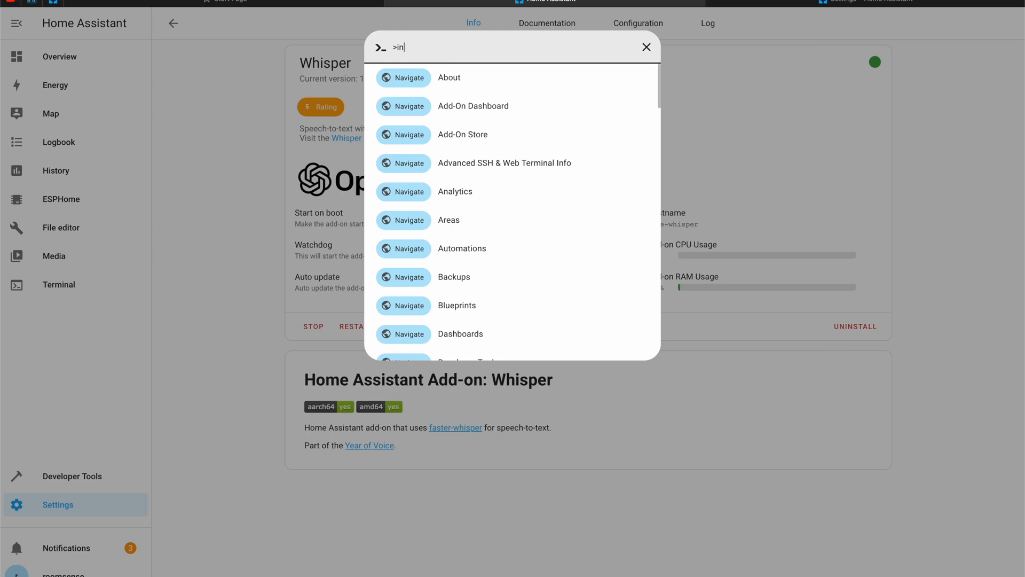
{"action": "type", "text": "teg"}
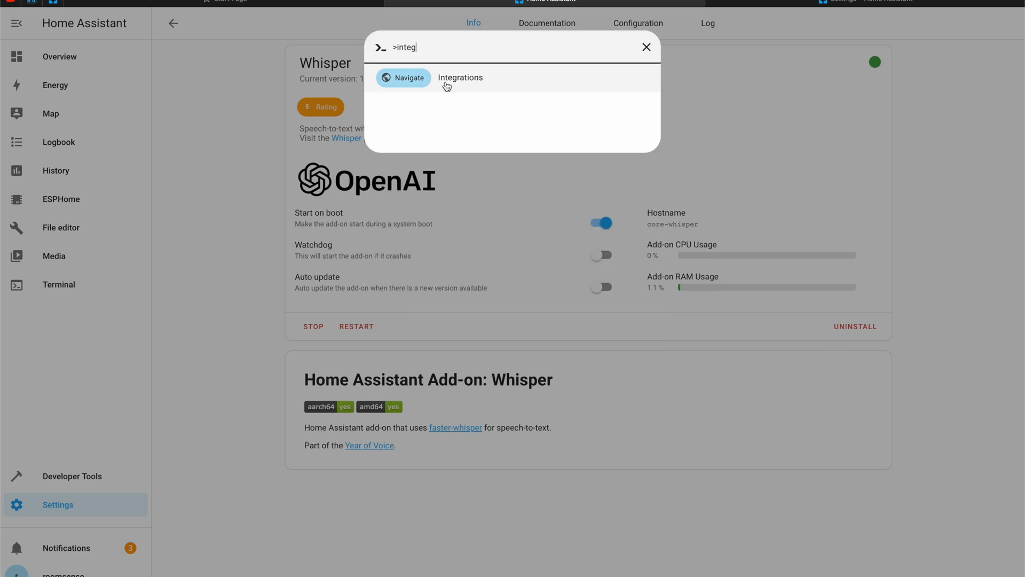
{"action": "left_click", "coordinate": [442, 84]}
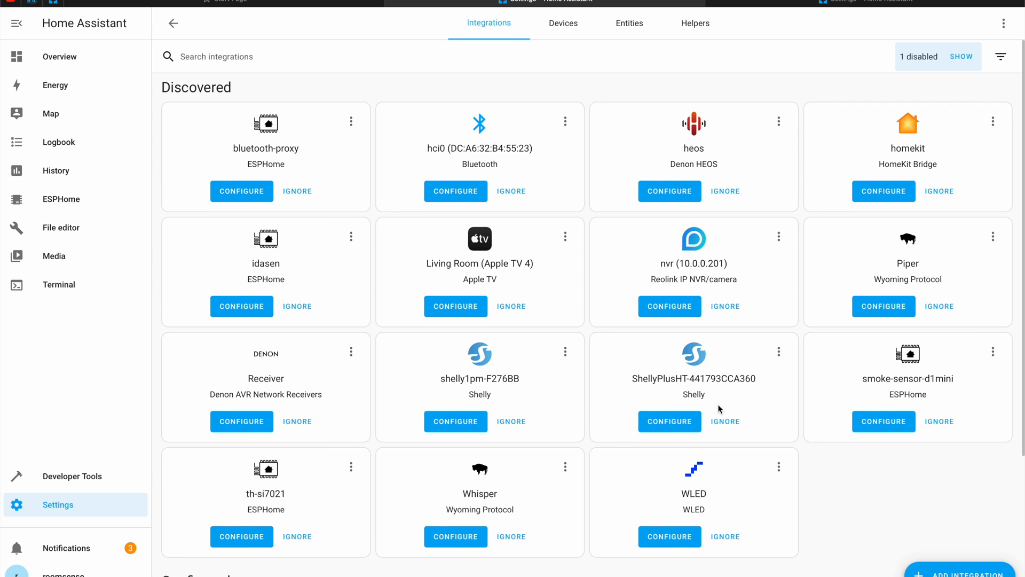
{"action": "left_click", "coordinate": [887, 315]}
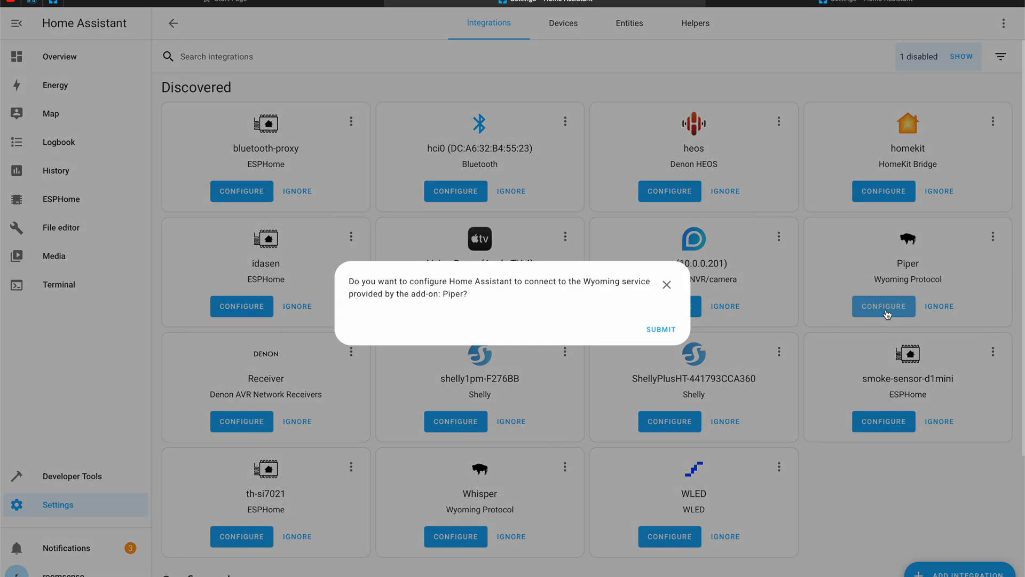
{"action": "left_click", "coordinate": [661, 328]}
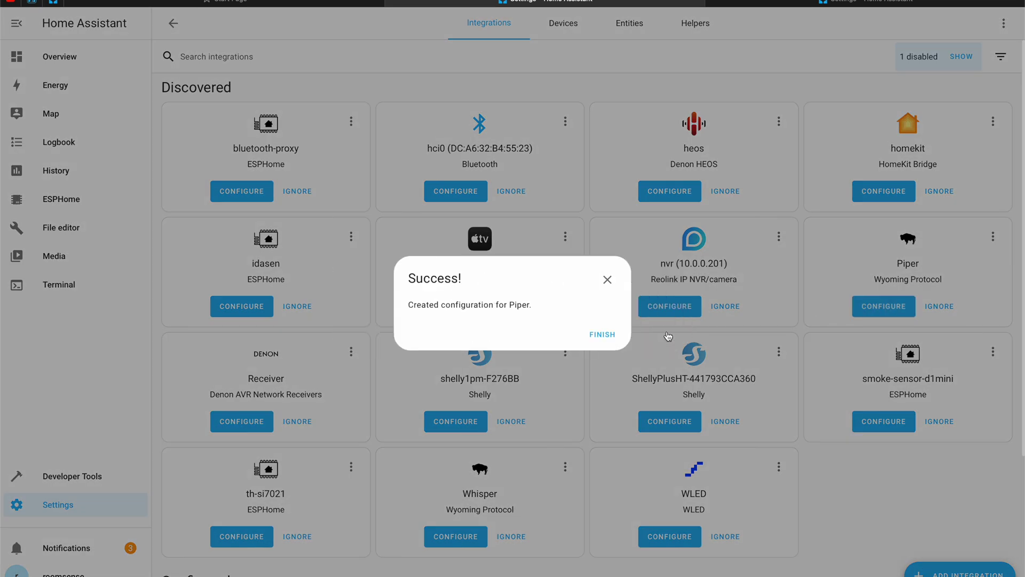
{"action": "left_click", "coordinate": [609, 336]}
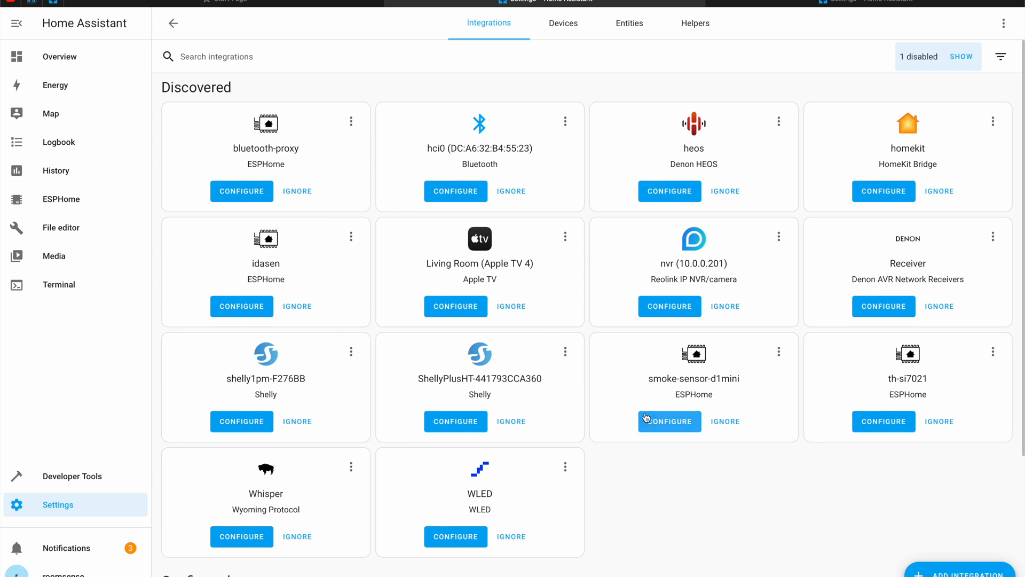
Configure the discovered Whisper Wyoming integration and return to the Overview dashboard.
{"action": "left_click", "coordinate": [238, 541]}
{"action": "left_click", "coordinate": [666, 339]}
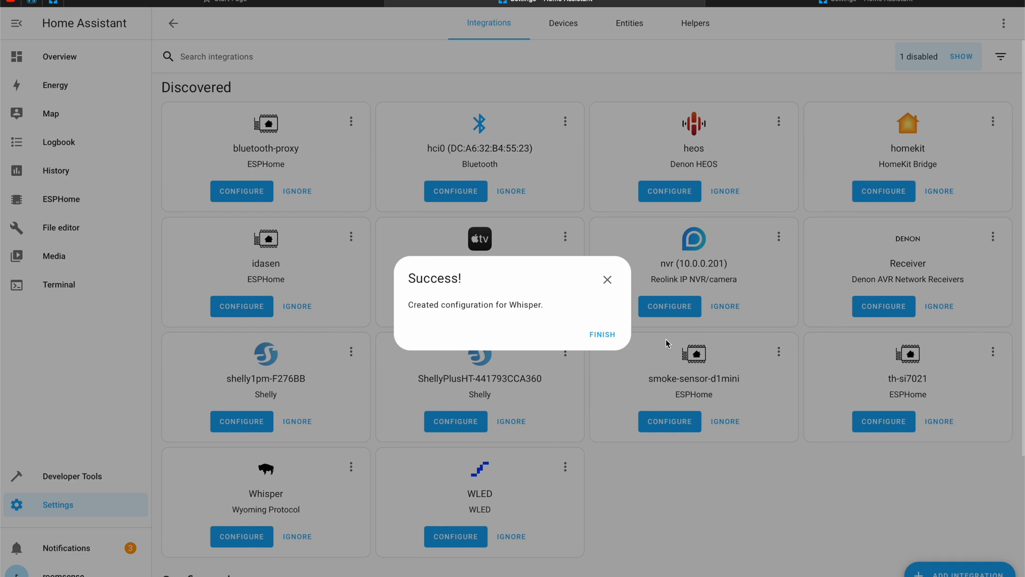
{"action": "left_click", "coordinate": [604, 337]}
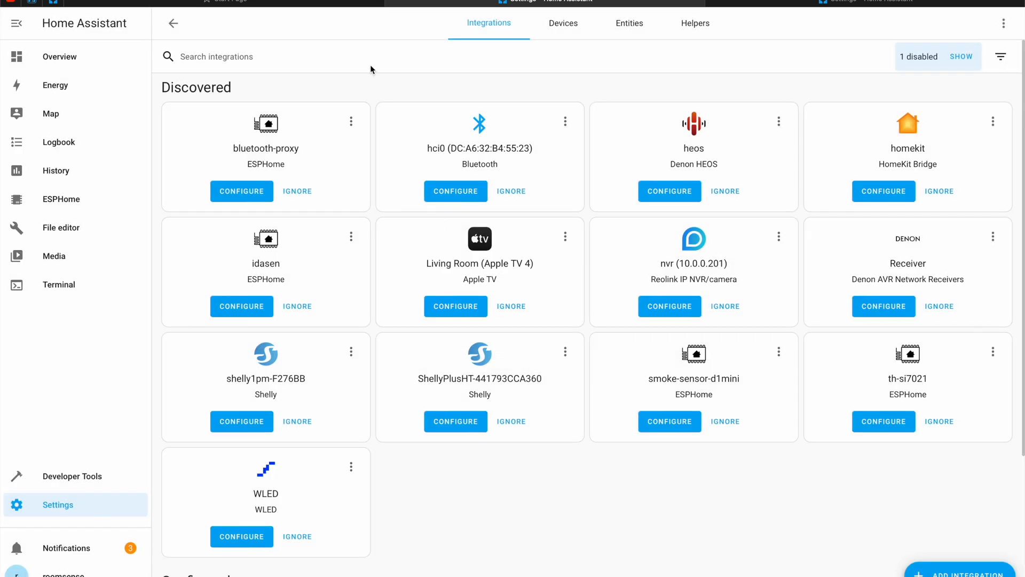
{"action": "left_click", "coordinate": [66, 49]}
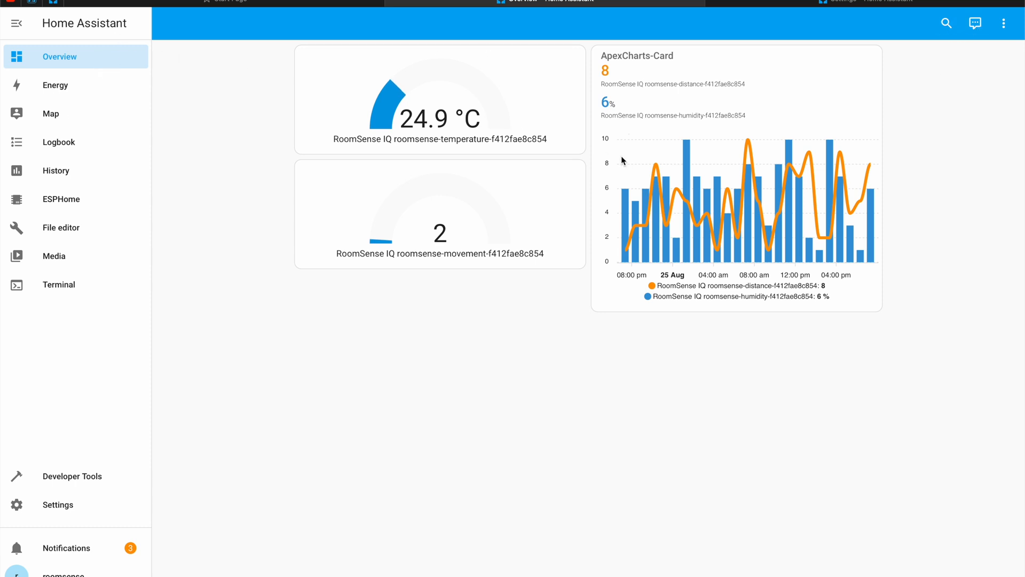
Reach the Manage assistants page from the Assist dialog's assistant dropdown.
{"action": "left_click", "coordinate": [978, 28]}
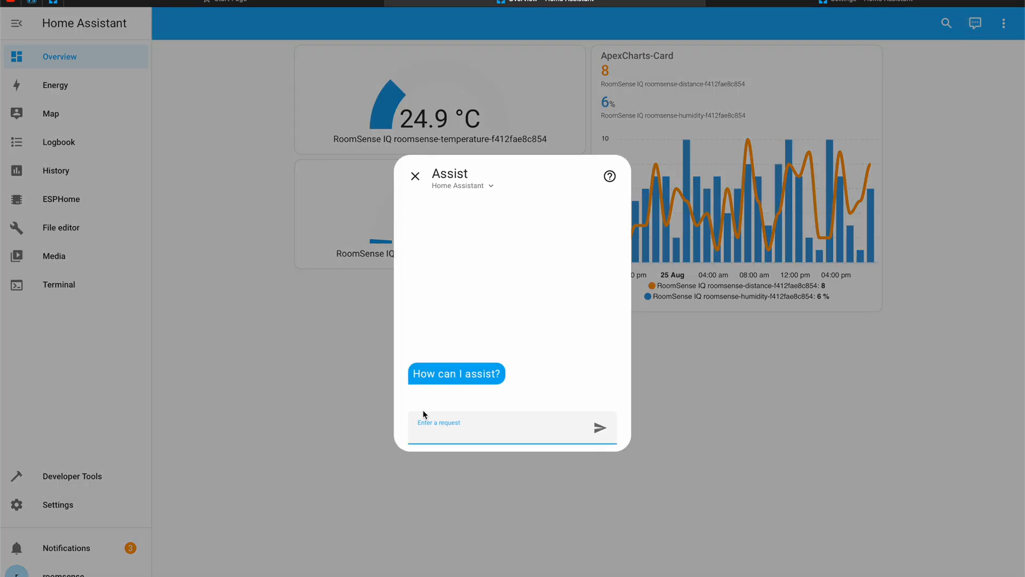
{"action": "left_click", "coordinate": [491, 187]}
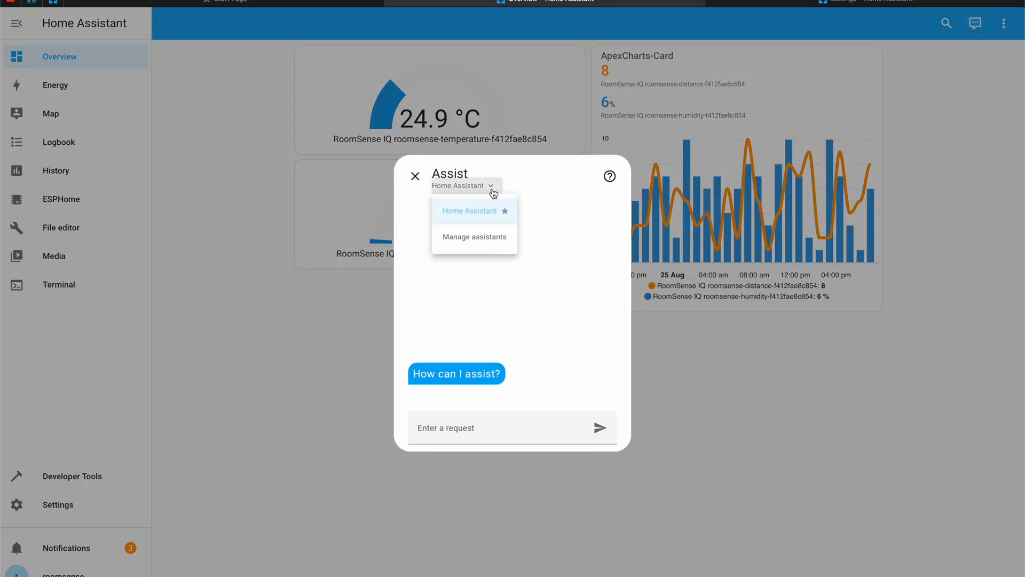
{"action": "left_click", "coordinate": [476, 243]}
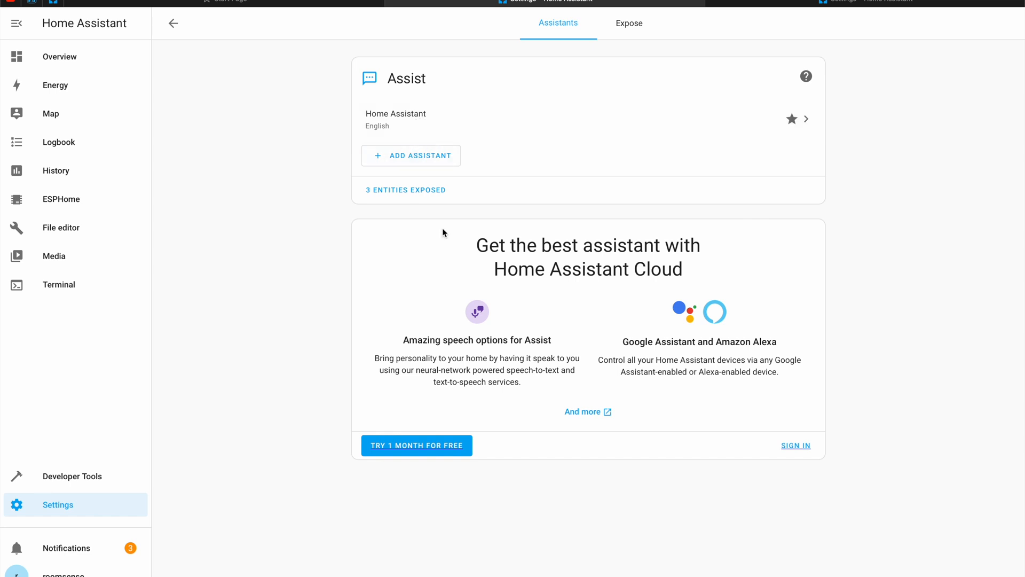
Create a new assistant named local pipeline with the language set to English.
{"action": "left_click", "coordinate": [416, 160]}
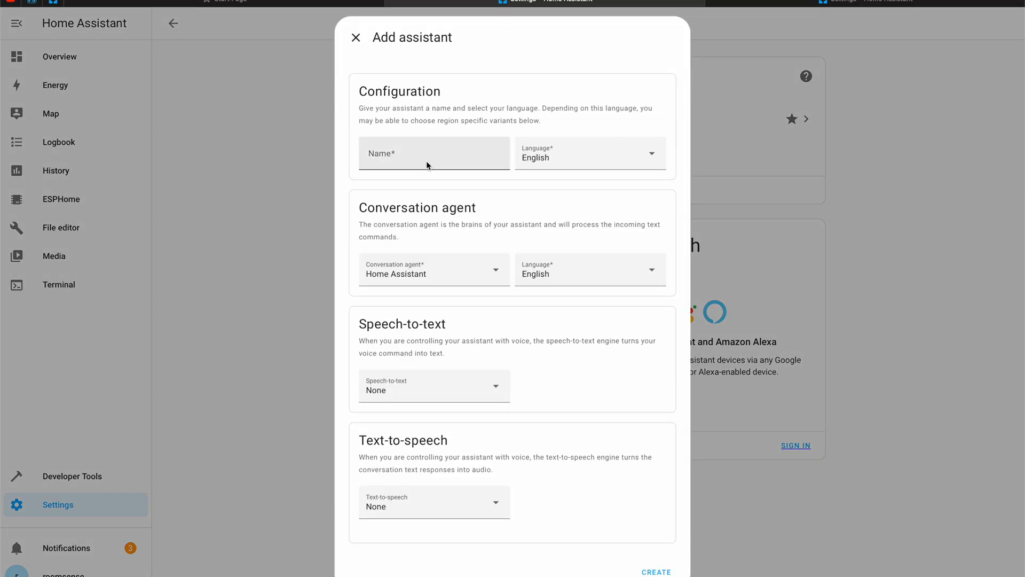
{"action": "left_click", "coordinate": [427, 164]}
{"action": "type", "text": "eline"}
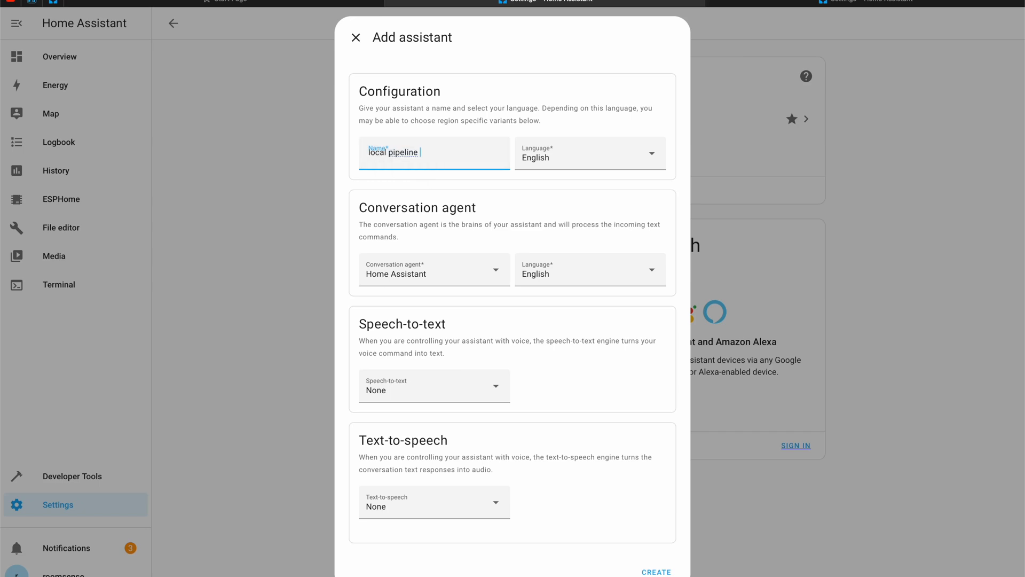
{"action": "left_click", "coordinate": [563, 154]}
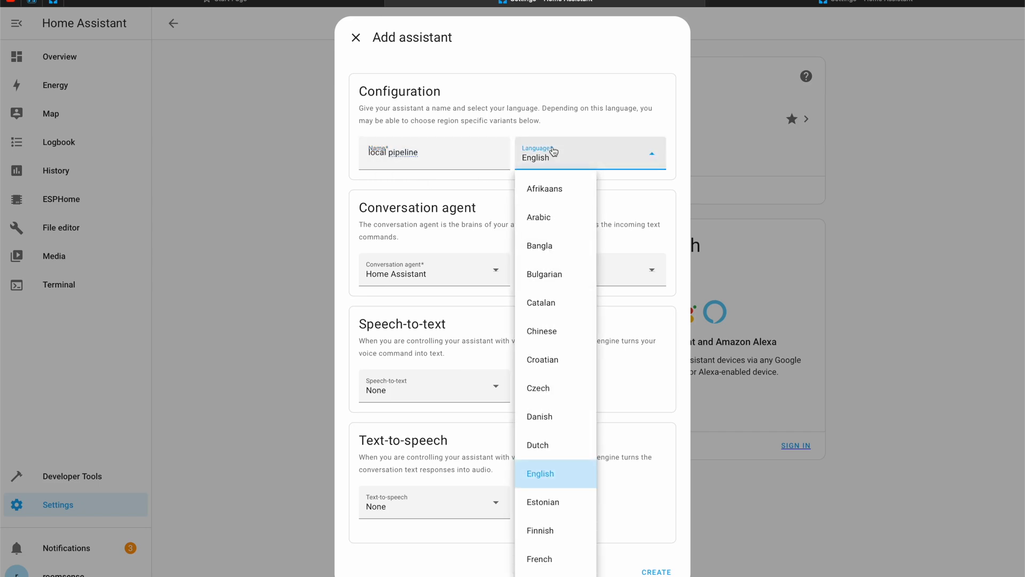
{"action": "left_click", "coordinate": [555, 275]}
{"action": "left_click", "coordinate": [553, 308]}
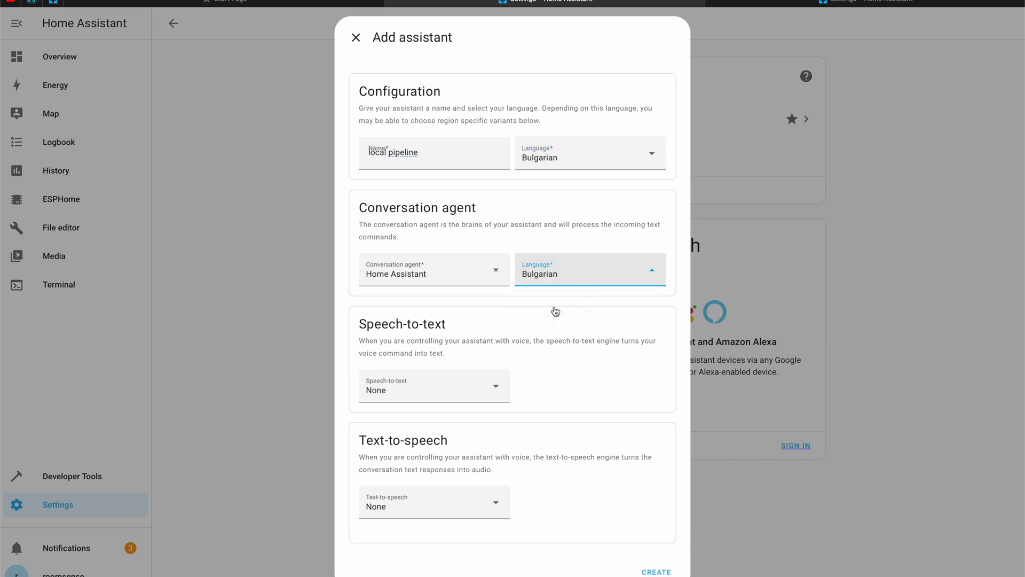
{"action": "left_click", "coordinate": [580, 155]}
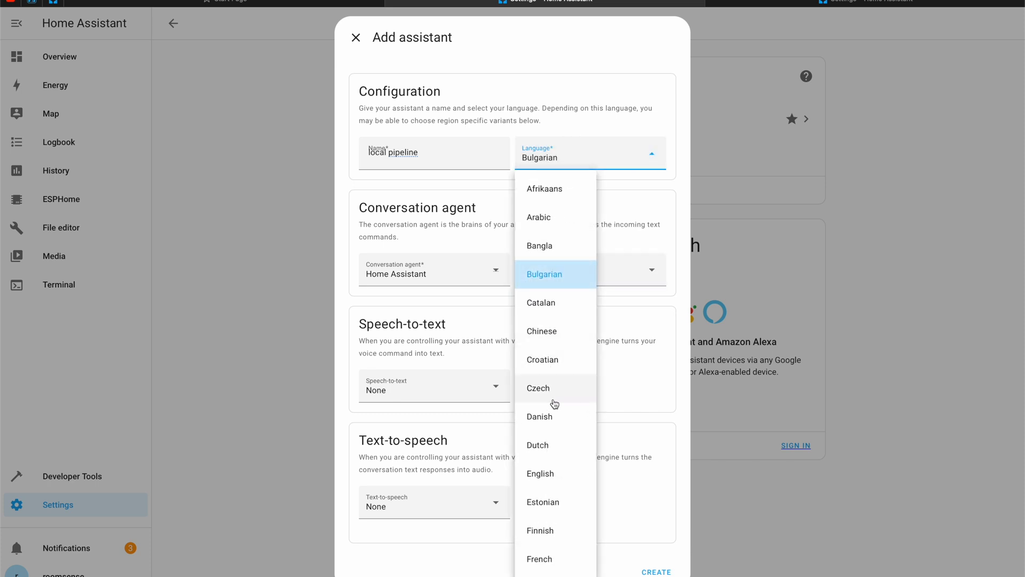
{"action": "left_click", "coordinate": [556, 473]}
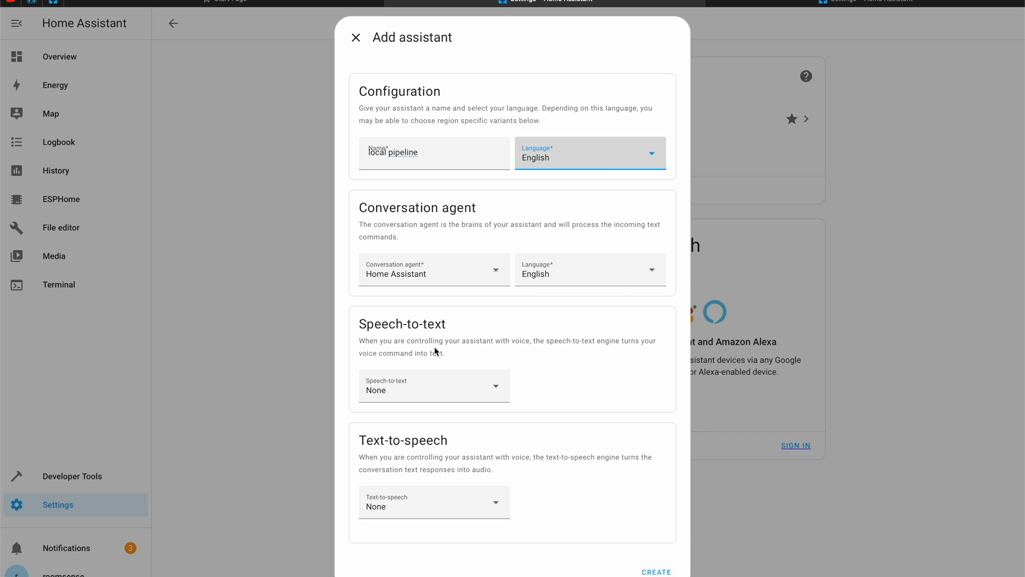
Use faster-whisper for speech-to-text and piper text-to-speech with the amy (low) voice.
{"action": "left_click", "coordinate": [413, 398]}
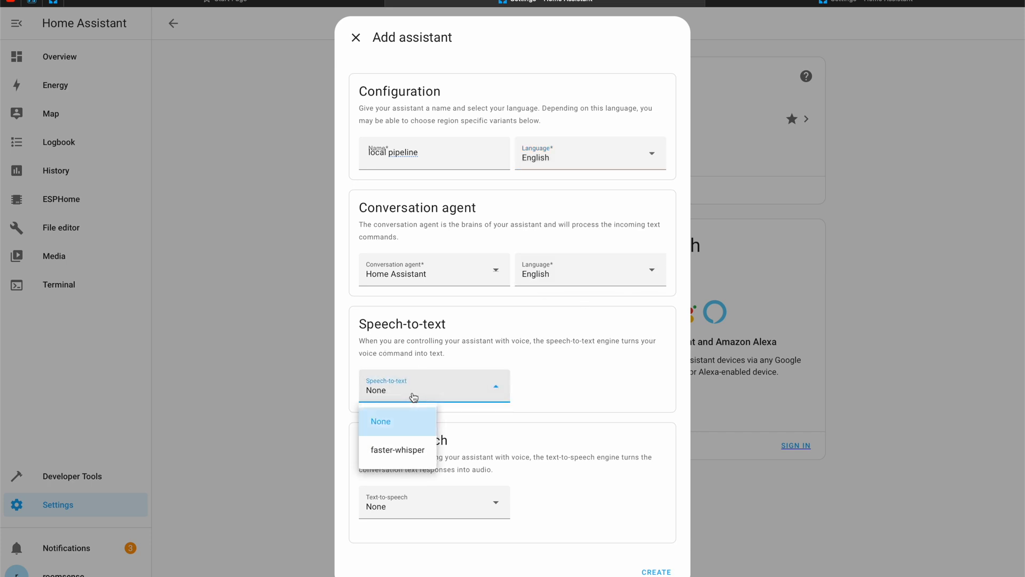
{"action": "left_click", "coordinate": [408, 453]}
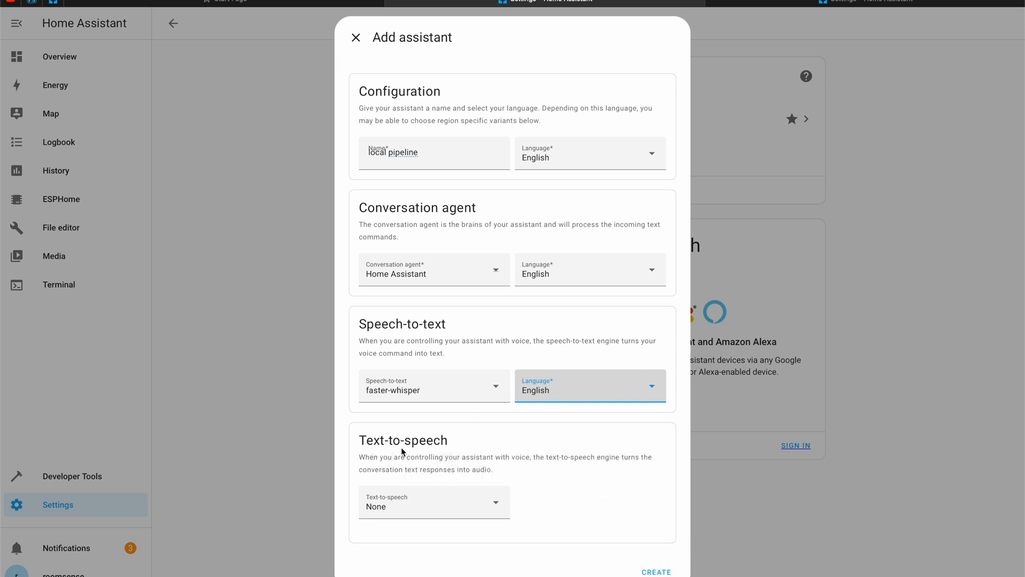
{"action": "left_click", "coordinate": [427, 504]}
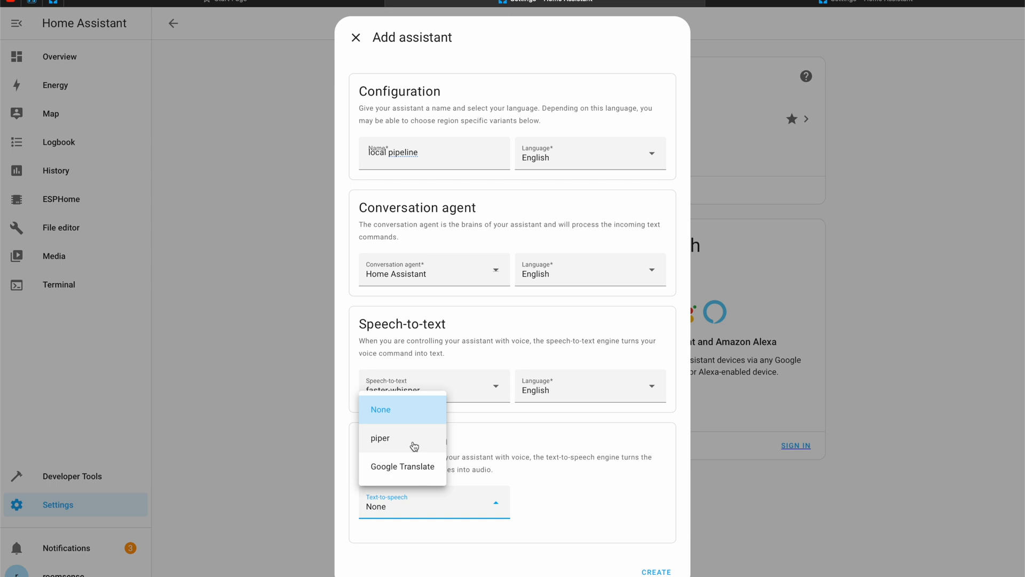
{"action": "left_click", "coordinate": [414, 443]}
{"action": "scroll", "coordinate": [427, 440], "scroll_direction": "down", "scroll_amount": 2}
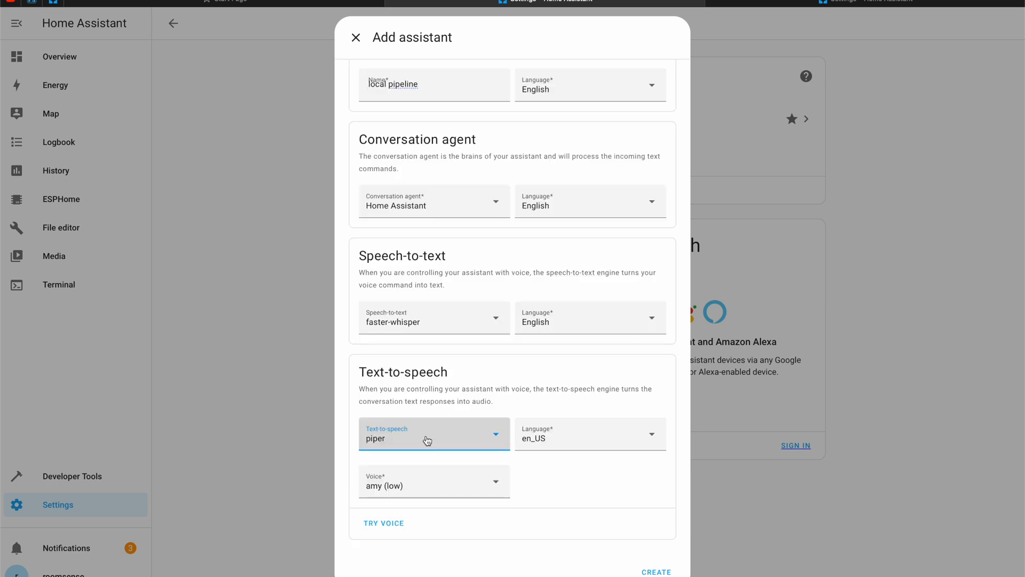
{"action": "left_click", "coordinate": [419, 489]}
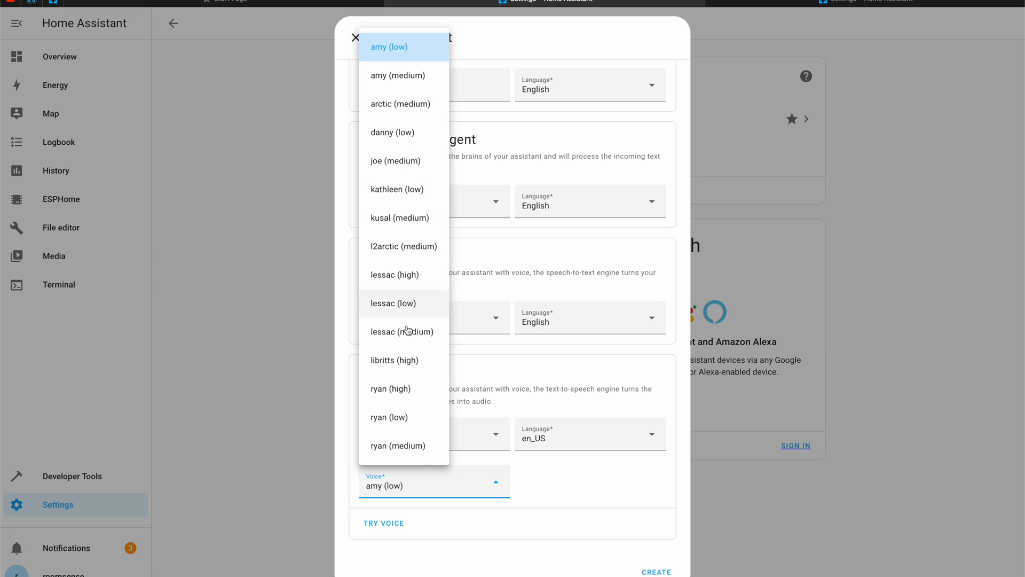
{"action": "left_click", "coordinate": [437, 527]}
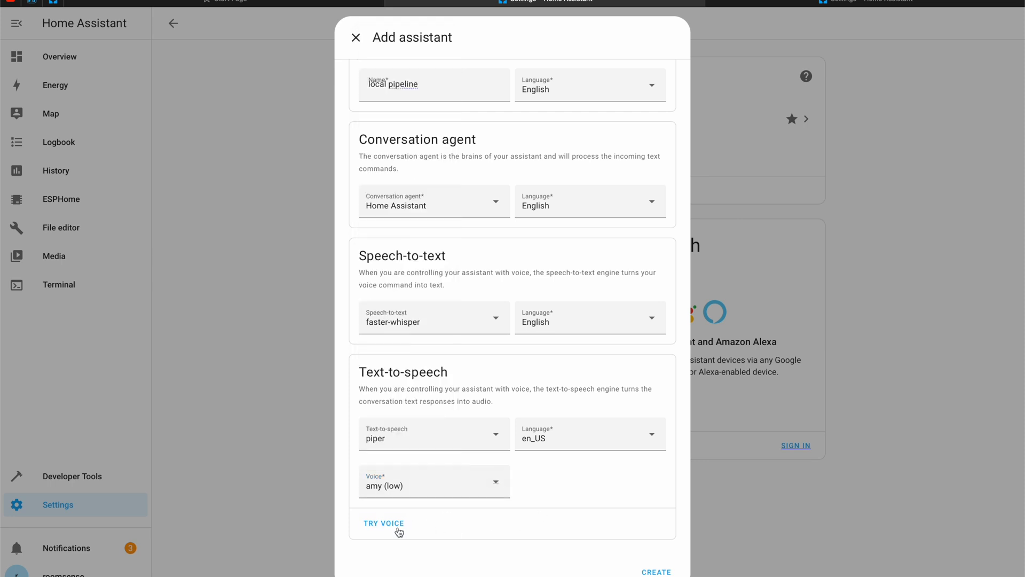
Play a test of the chosen voice, then create the local pipeline assistant.
{"action": "left_click", "coordinate": [389, 525]}
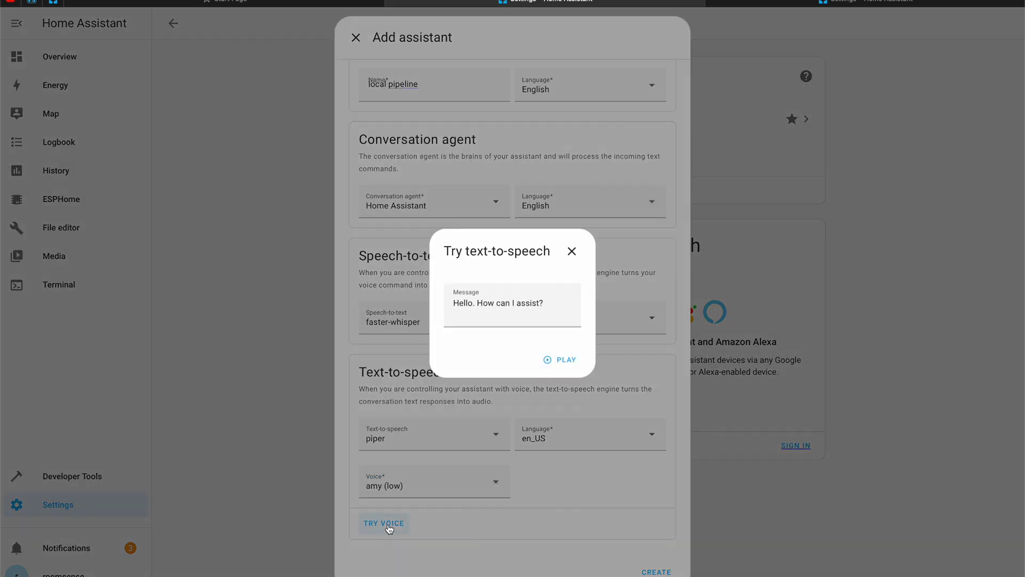
{"action": "left_click", "coordinate": [564, 361]}
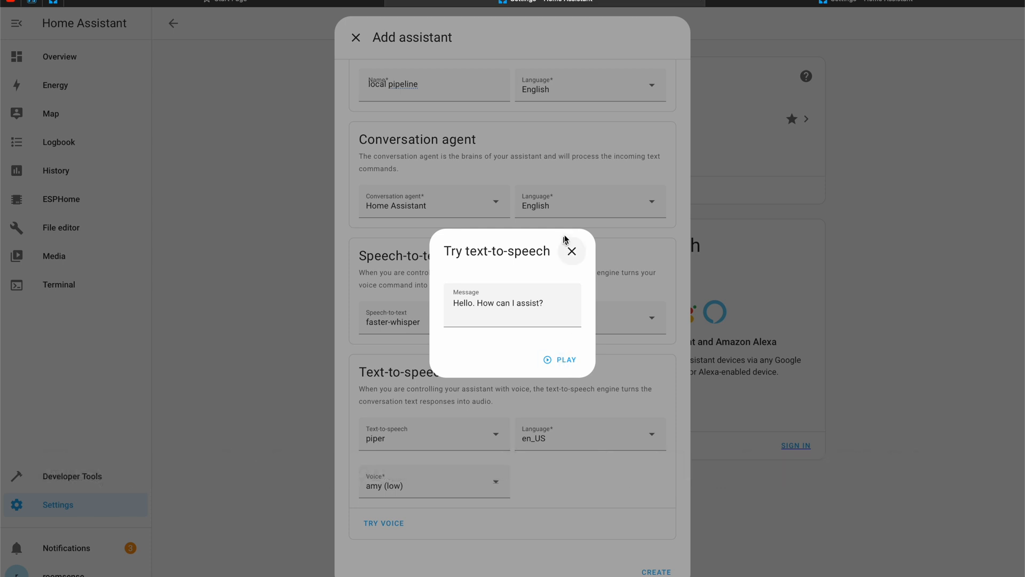
{"action": "left_click", "coordinate": [571, 251]}
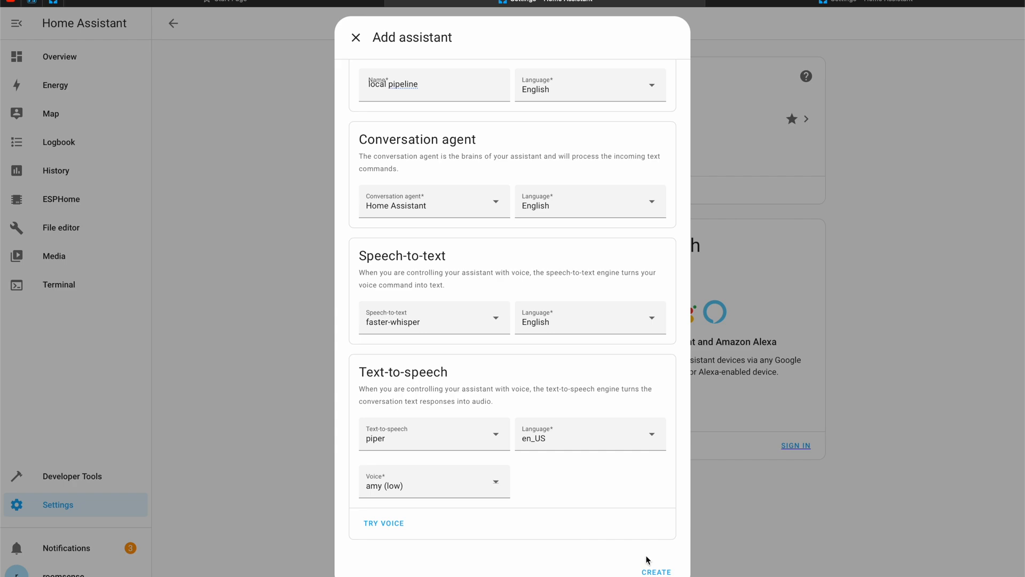
{"action": "left_click", "coordinate": [656, 570]}
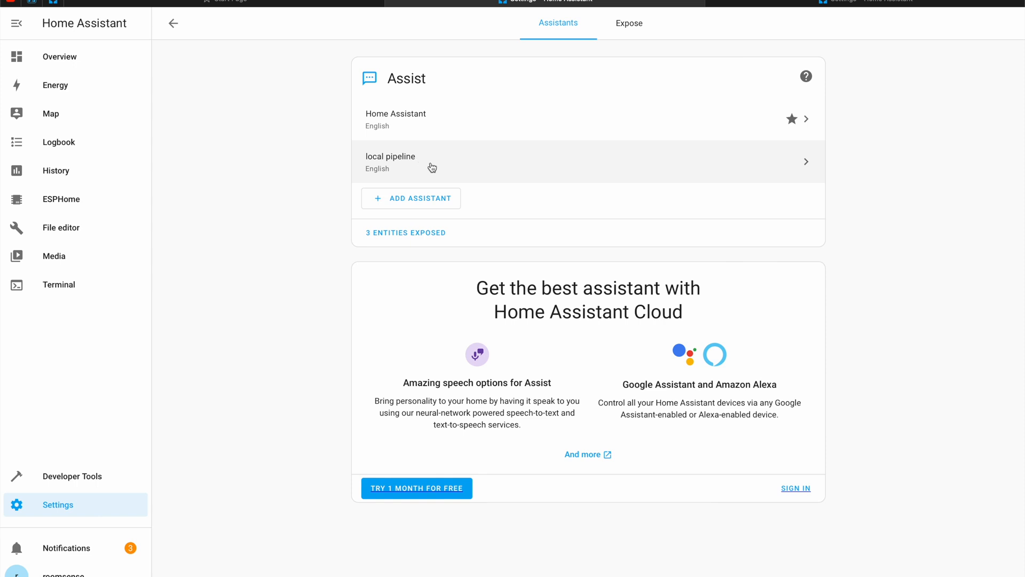
Star local pipeline as the preferred assistant and save with Update.
{"action": "left_click", "coordinate": [434, 167]}
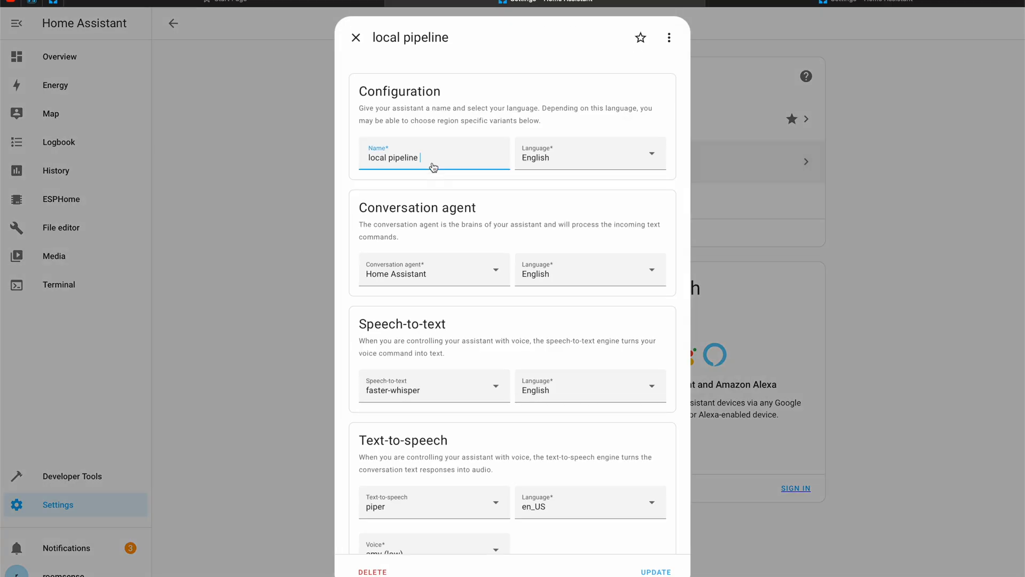
{"action": "left_click", "coordinate": [642, 40]}
{"action": "left_click", "coordinate": [654, 572]}
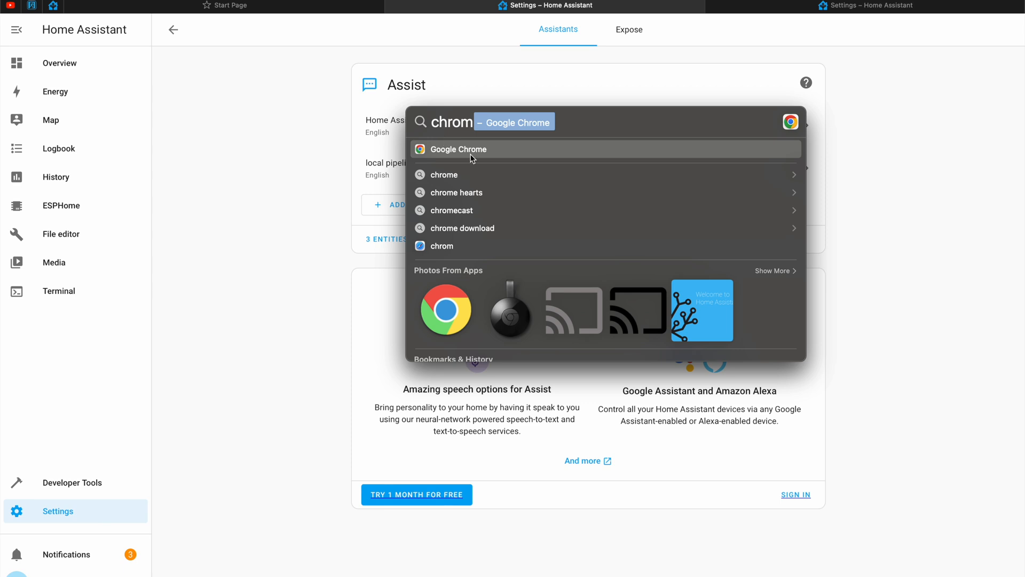
Load the pasted voice-remote tutorial URL in Google Chrome.
{"action": "left_click", "coordinate": [468, 151]}
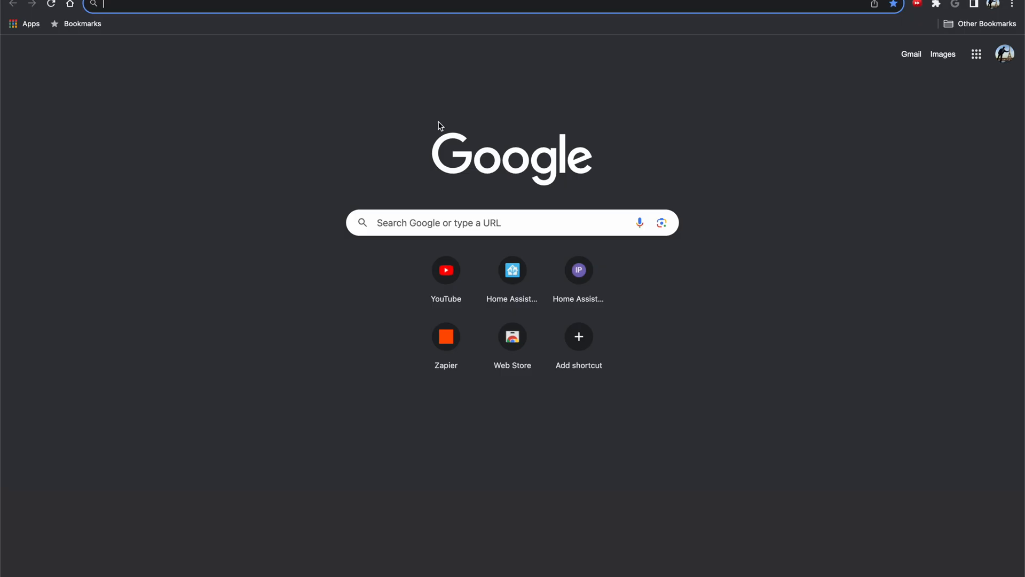
{"action": "left_click", "coordinate": [327, 5]}
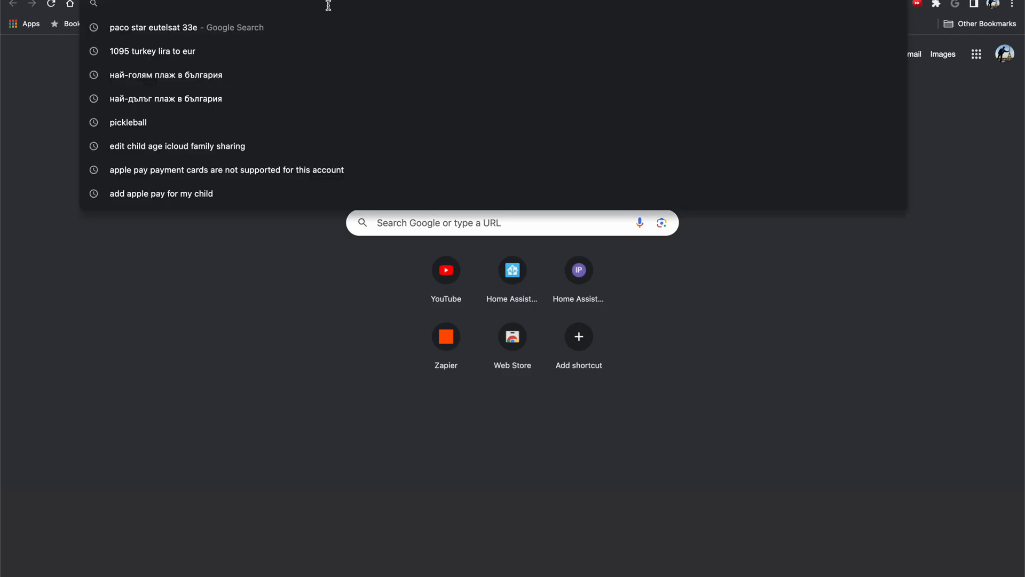
{"action": "type", "text": "https://www.home-assistant.io/voice_control/thirteen-usd-voice-remote/"}
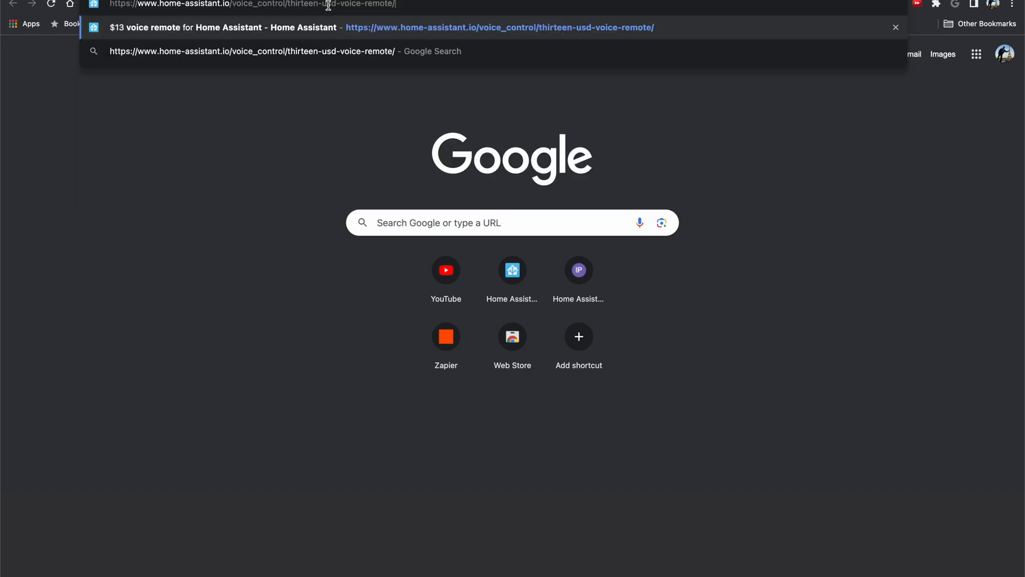
{"action": "key", "text": "Return"}
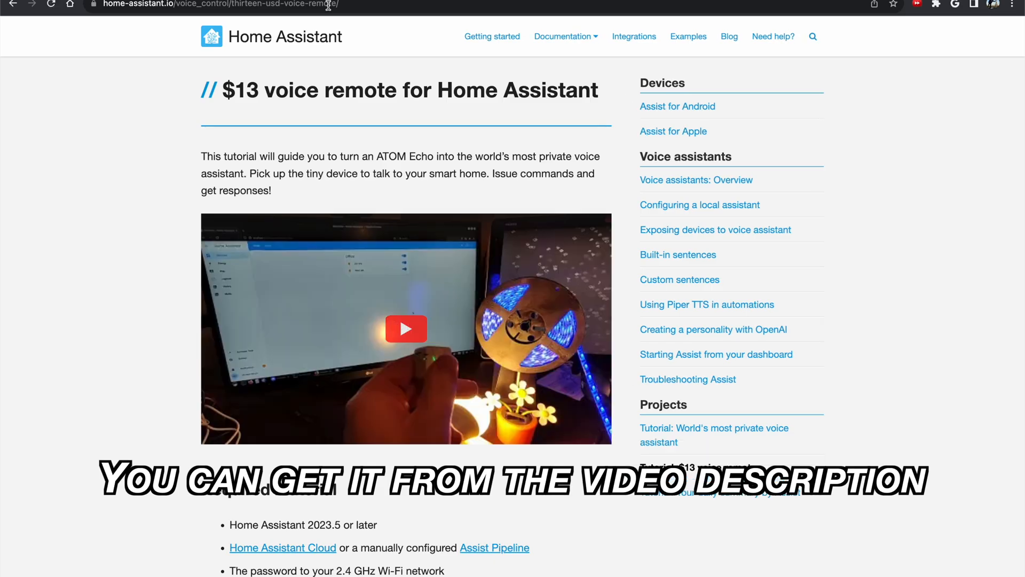
{"action": "scroll", "coordinate": [400, 264], "scroll_direction": "down", "scroll_amount": 10}
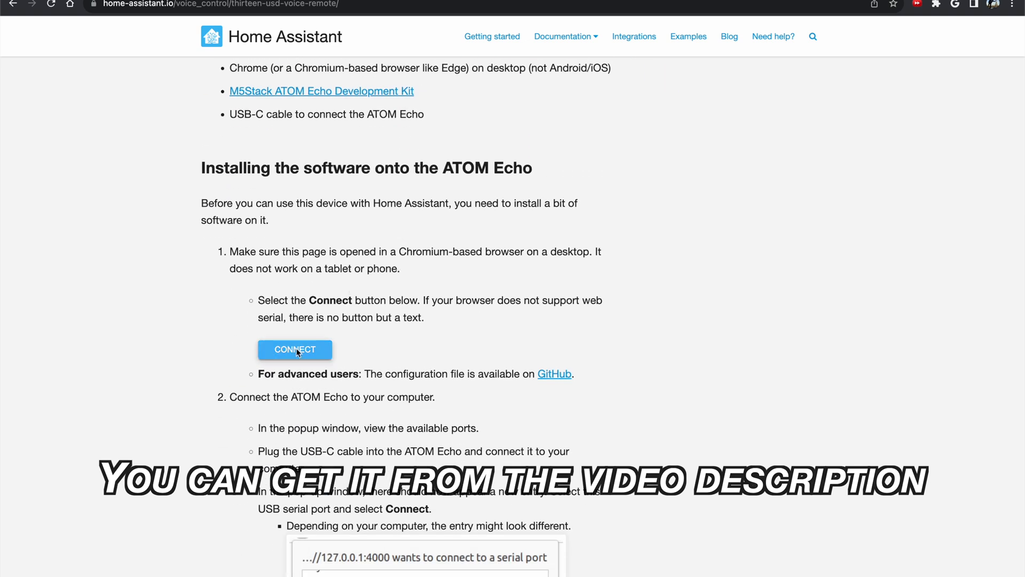
Allow the M5stack accessory to connect, then cancel the empty port chooser and its help.
{"action": "left_click", "coordinate": [299, 352]}
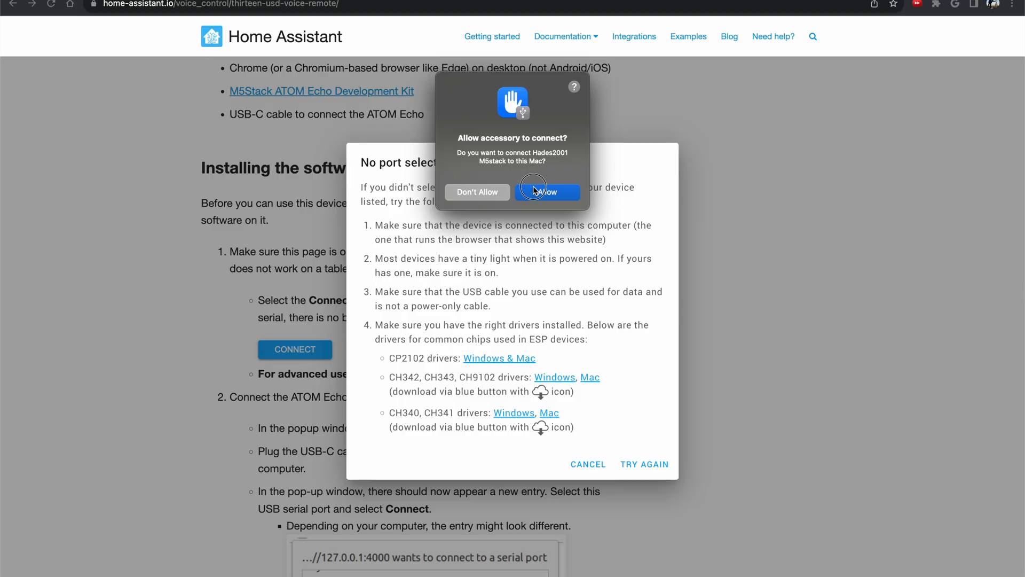
{"action": "left_click", "coordinate": [535, 190]}
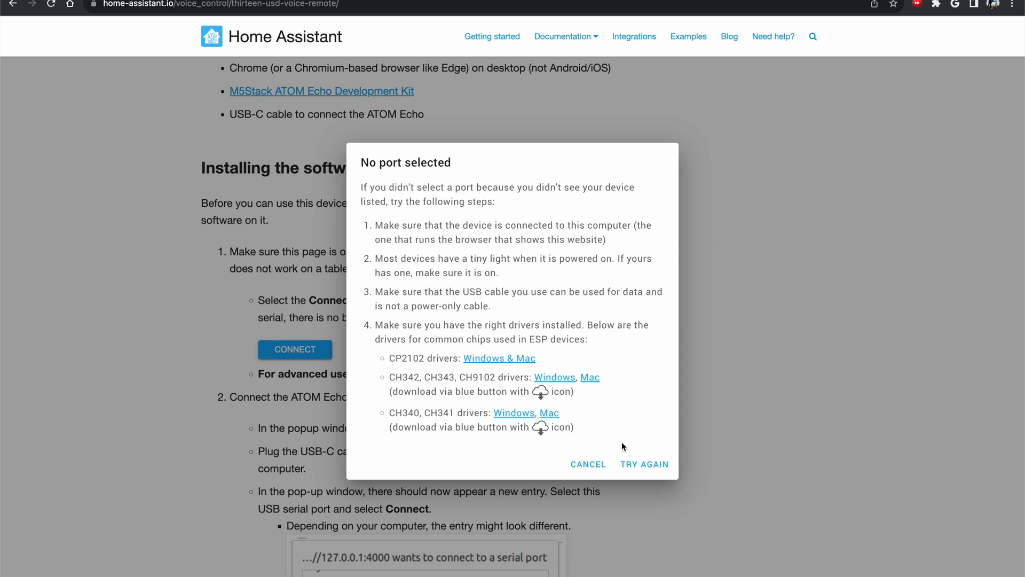
{"action": "left_click", "coordinate": [633, 464]}
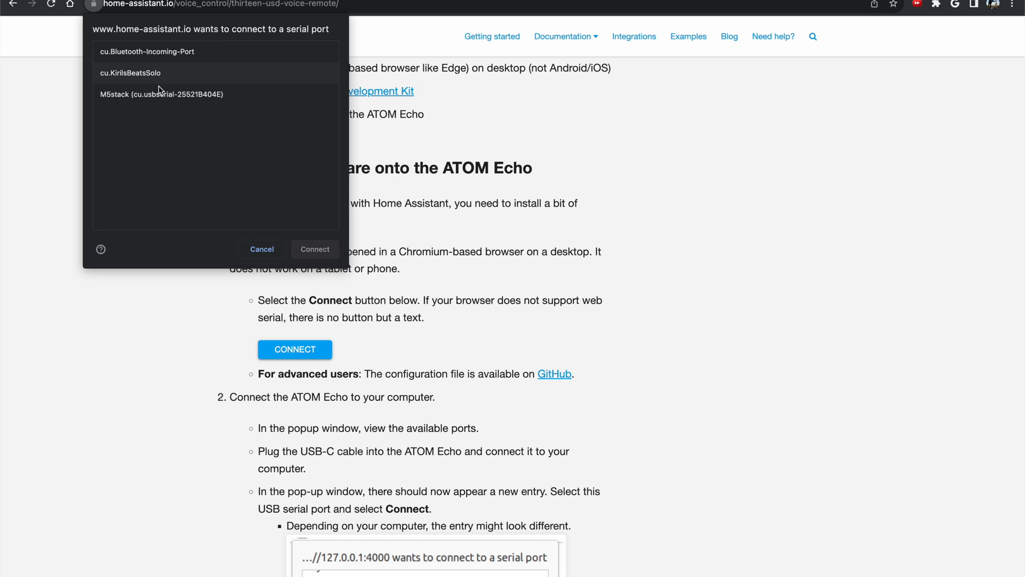
{"action": "left_click", "coordinate": [267, 250]}
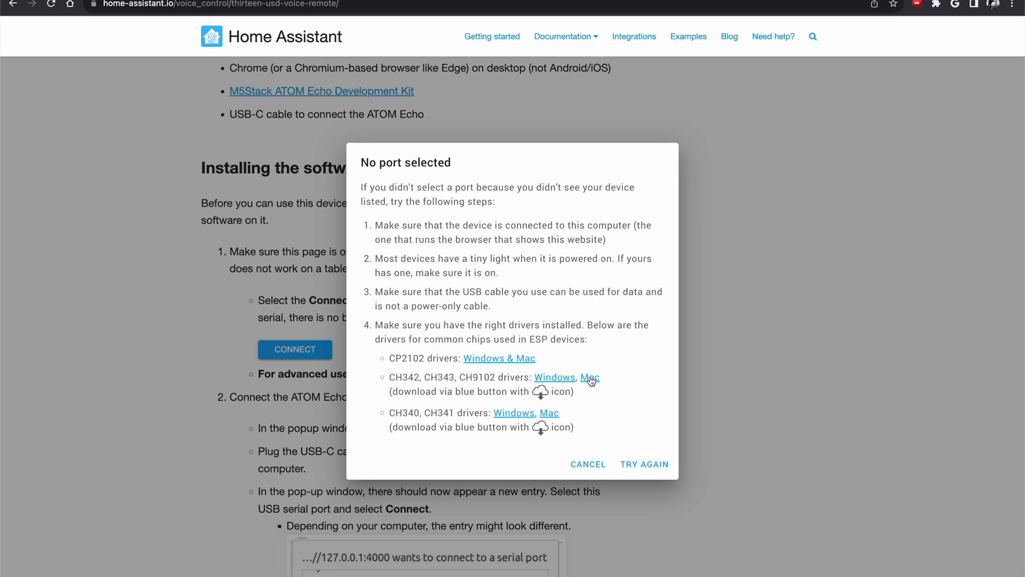
{"action": "left_click", "coordinate": [595, 465]}
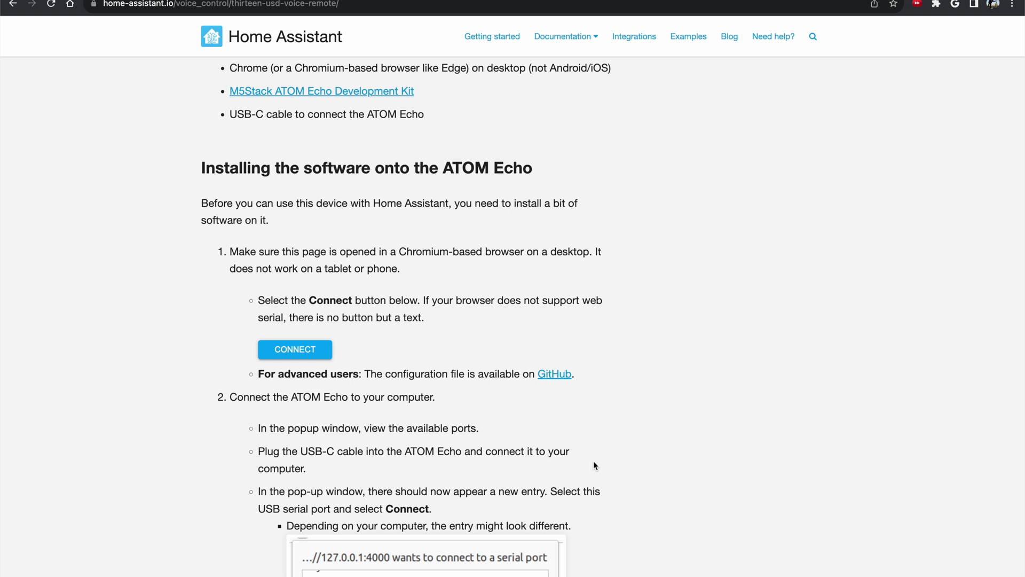
Connect again, choosing the M5stack (cu.usbserial) serial port.
{"action": "left_click", "coordinate": [300, 351]}
{"action": "left_click", "coordinate": [147, 96]}
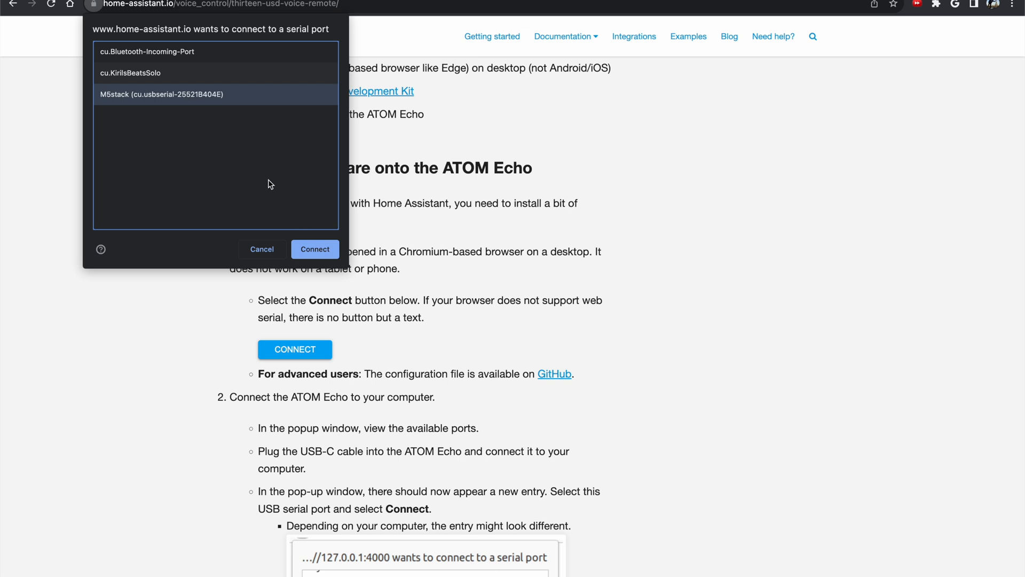
{"action": "left_click", "coordinate": [313, 251]}
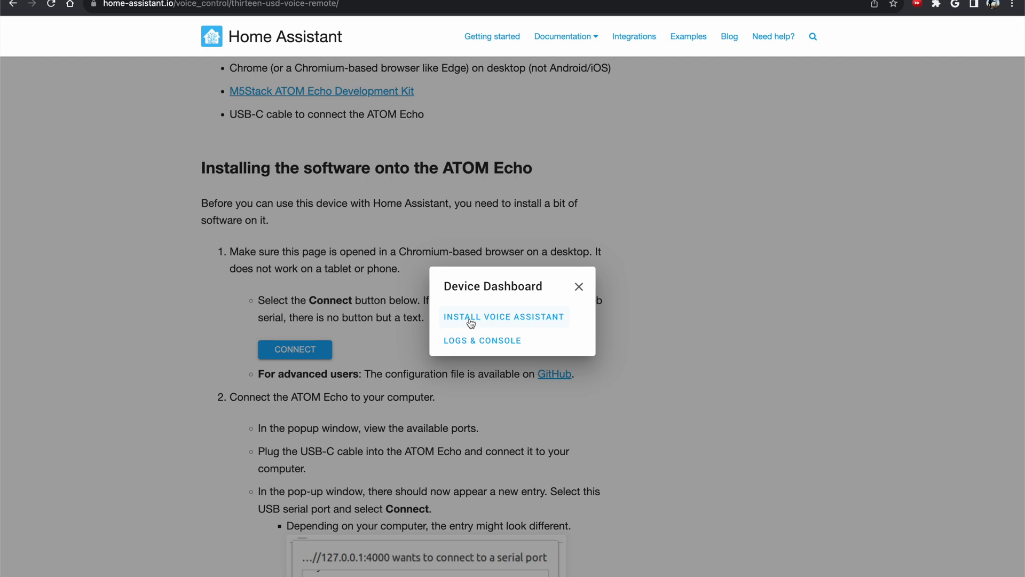
Install Voice Assistant 2023.7.0 firmware on the ATOM Echo.
{"action": "left_click", "coordinate": [505, 321]}
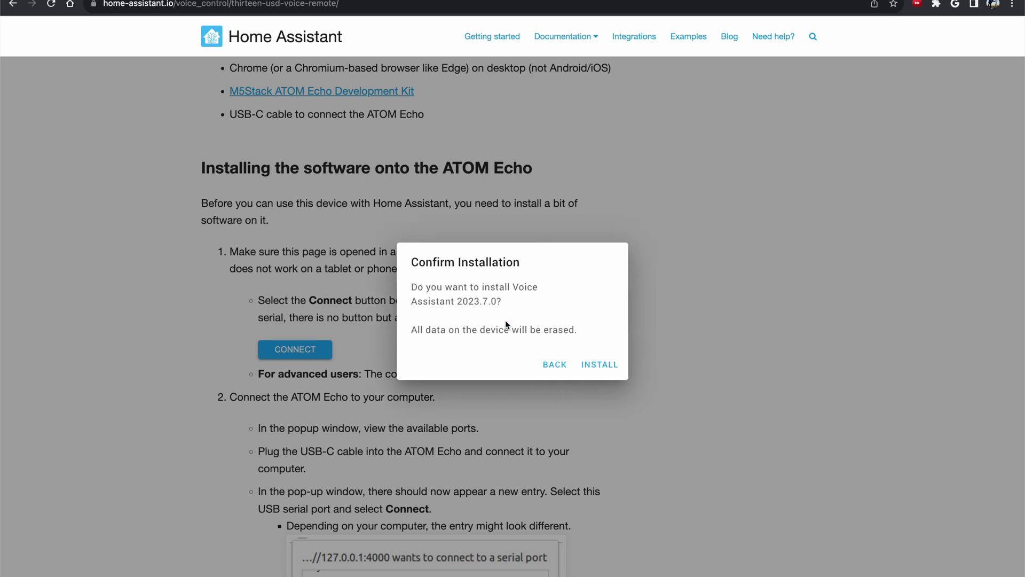
{"action": "left_click", "coordinate": [597, 362]}
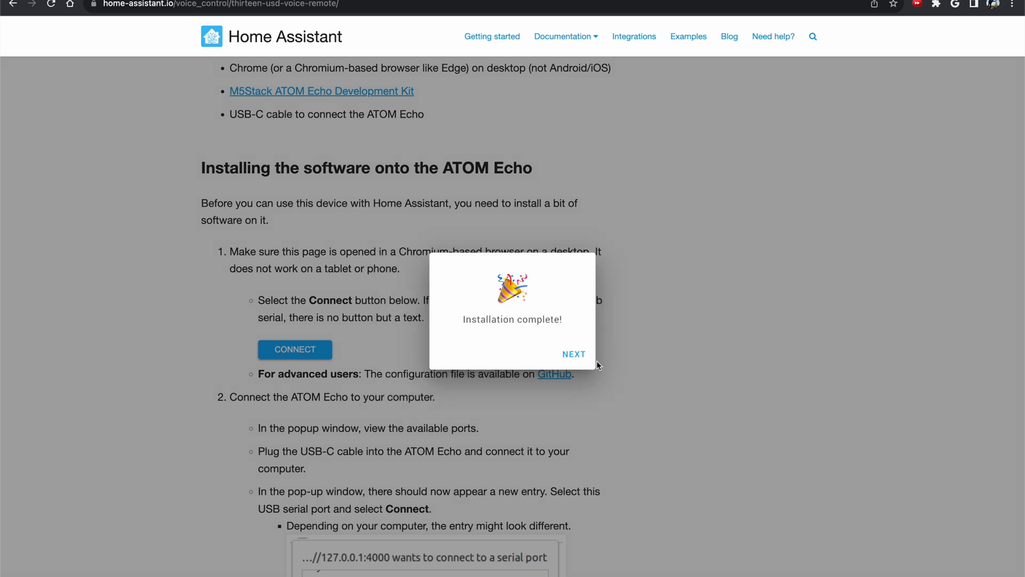
Connect the ATOM Echo to the A IoT Wi-Fi network with its password.
{"action": "left_click", "coordinate": [574, 354]}
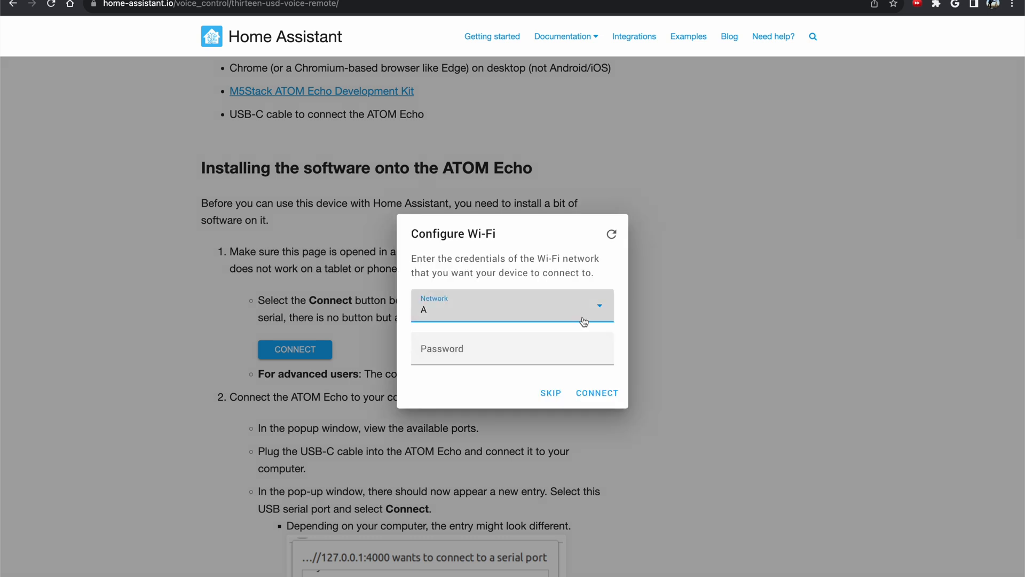
{"action": "left_click", "coordinate": [600, 307]}
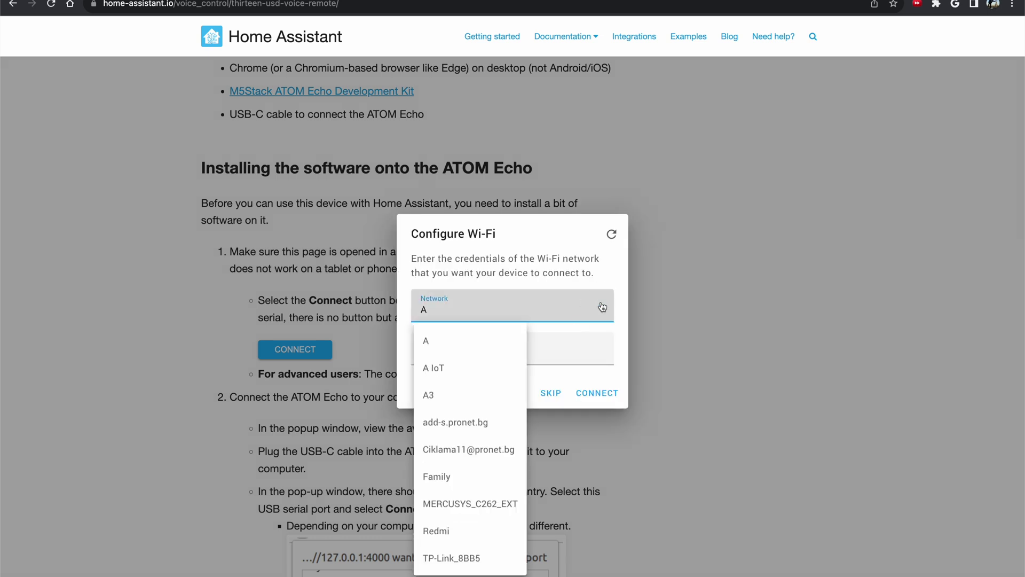
{"action": "left_click", "coordinate": [485, 371]}
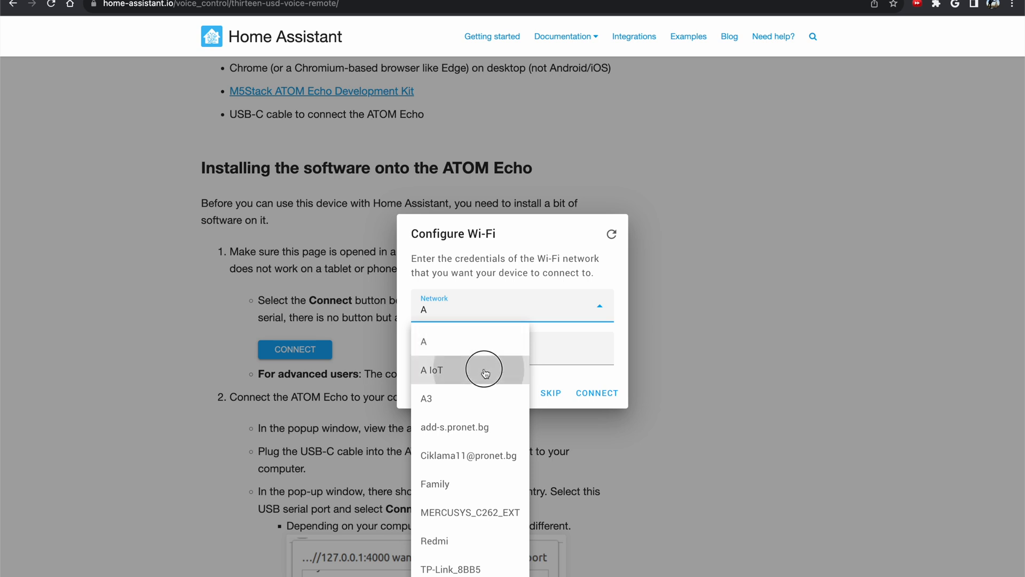
{"action": "left_click", "coordinate": [476, 350]}
{"action": "type", "text": "•••••••••••"}
{"action": "left_click", "coordinate": [593, 401]}
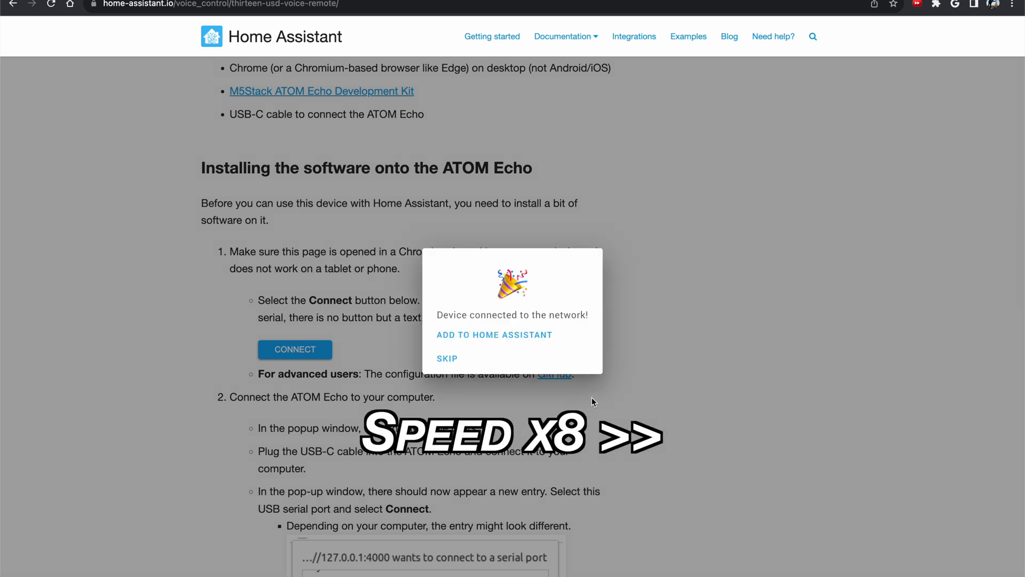
{"action": "left_click", "coordinate": [496, 338]}
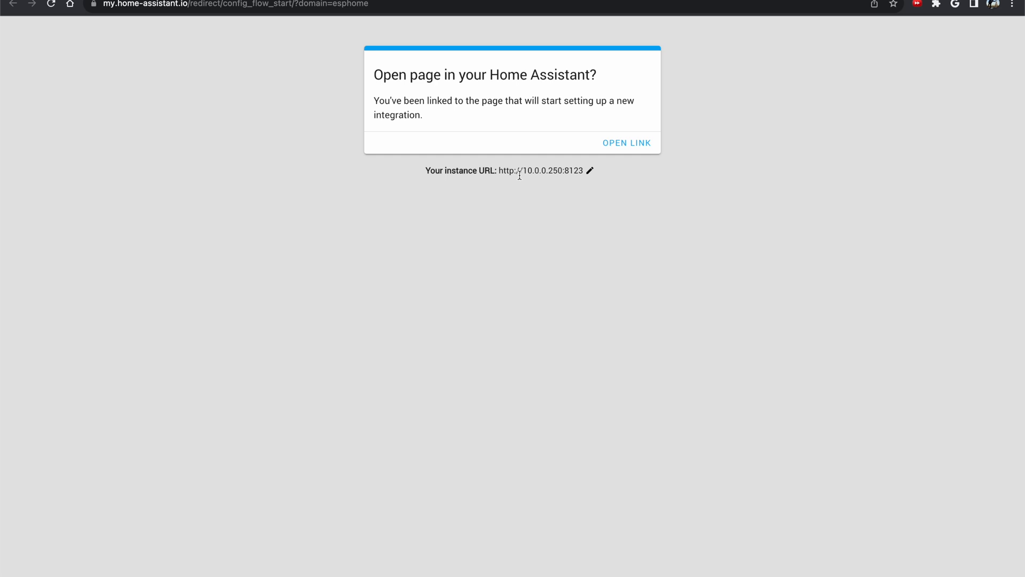
{"action": "left_click", "coordinate": [590, 170]}
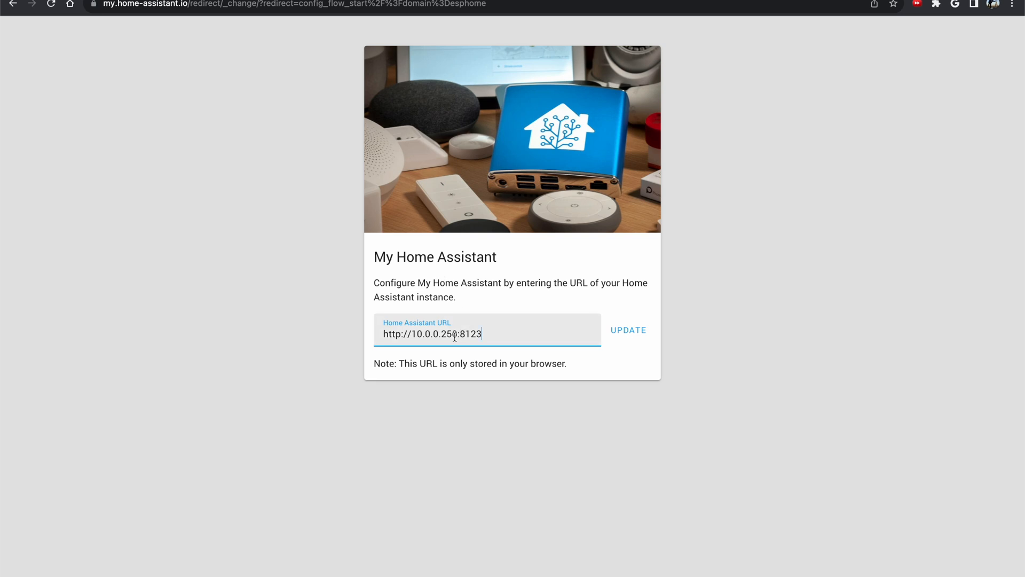
{"action": "left_click", "coordinate": [460, 334]}
{"action": "key", "text": "BackSpace"}
{"action": "key", "text": "BackSpace"}
{"action": "key", "text": "BackSpace"}
{"action": "type", "text": "5"}
{"action": "left_click", "coordinate": [628, 335]}
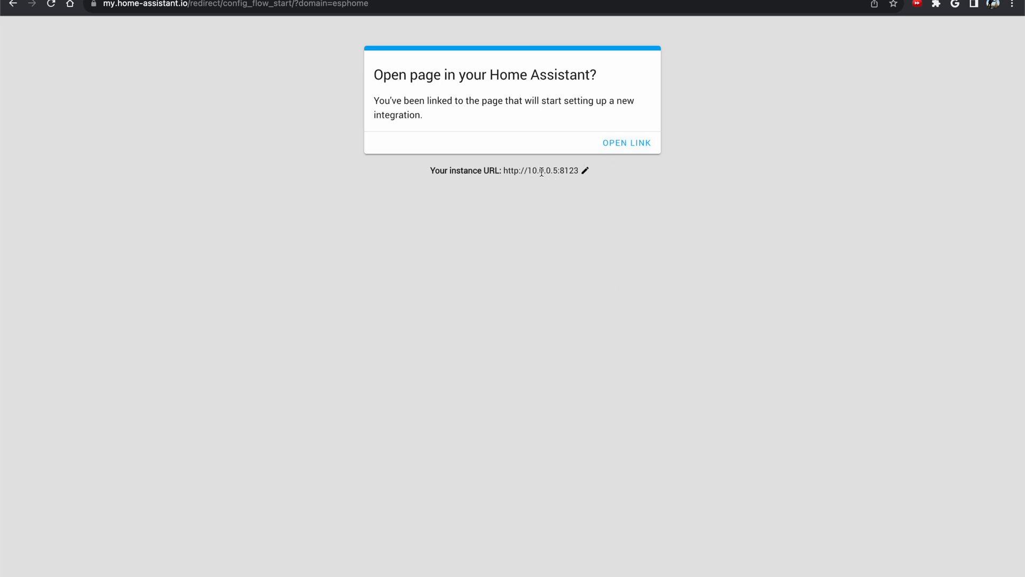
Follow the link into Home Assistant's ESPHome setup prompt.
{"action": "left_click", "coordinate": [632, 149]}
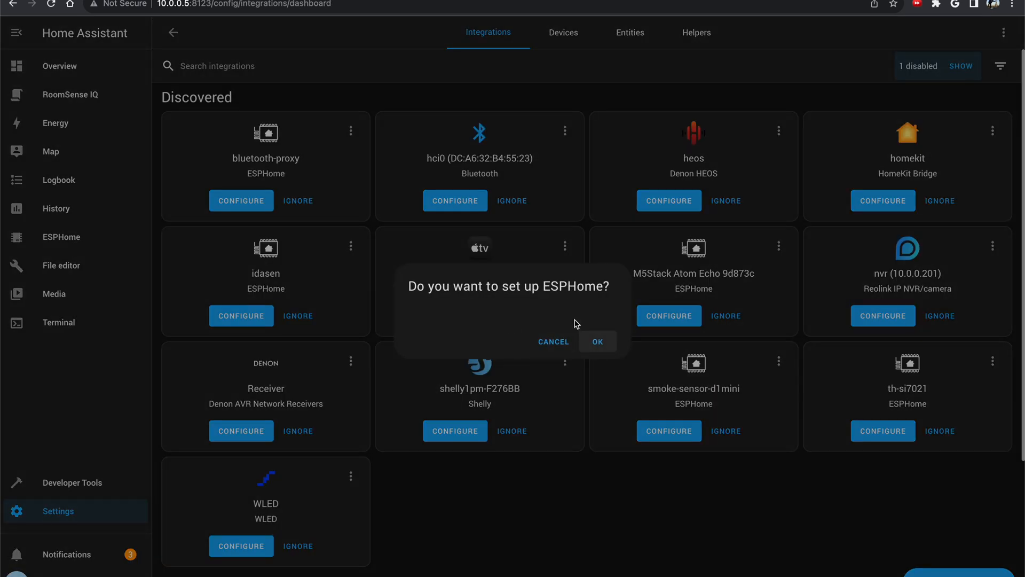
Set up ESPHome with the M5Stack Atom Echo 9d873c, skip the area, and list ESPHome's devices.
{"action": "left_click", "coordinate": [599, 344]}
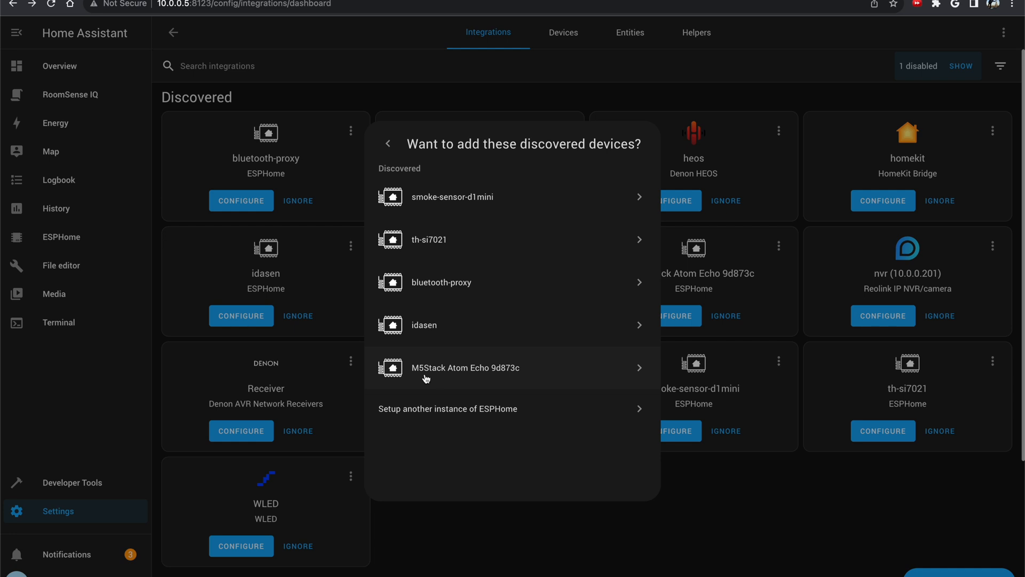
{"action": "left_click", "coordinate": [470, 376]}
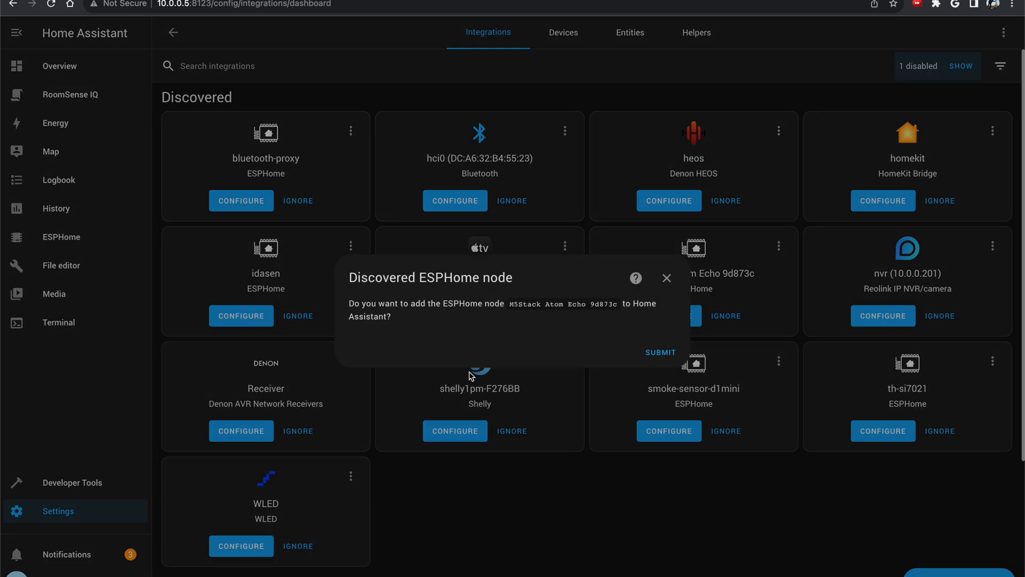
{"action": "left_click", "coordinate": [663, 358]}
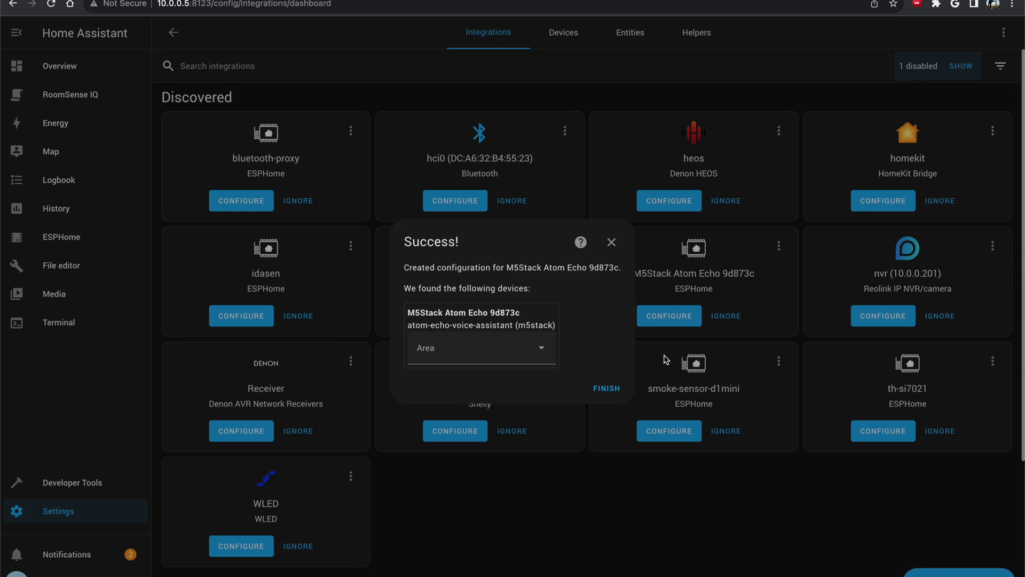
{"action": "left_click", "coordinate": [610, 388]}
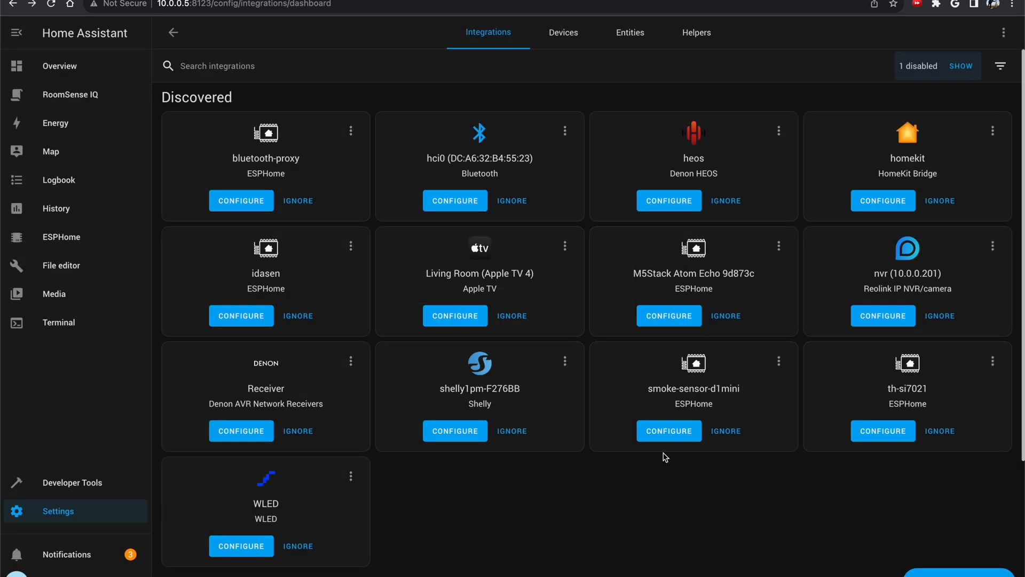
{"action": "scroll", "coordinate": [663, 456], "scroll_direction": "down", "scroll_amount": 3}
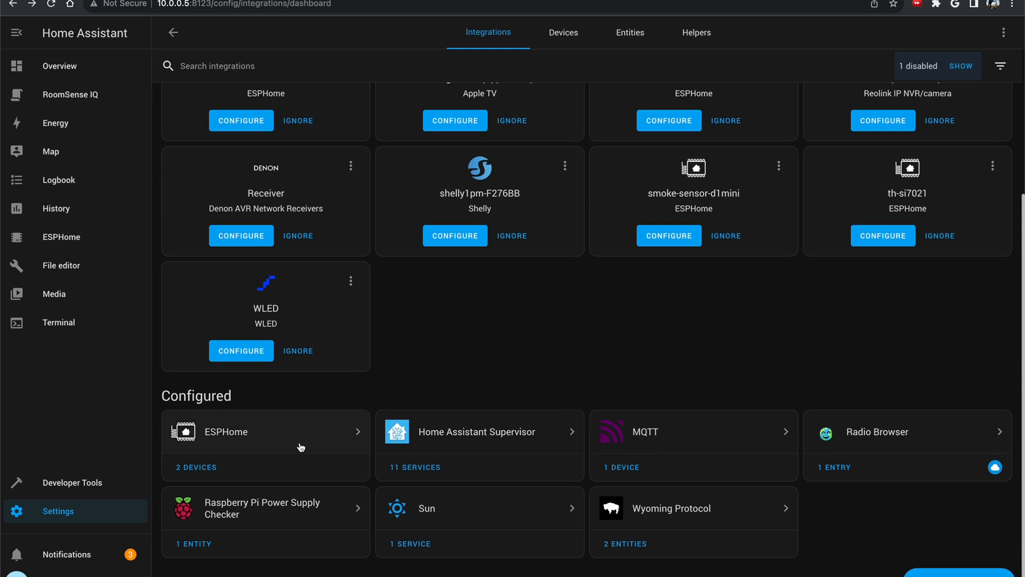
{"action": "left_click", "coordinate": [199, 468]}
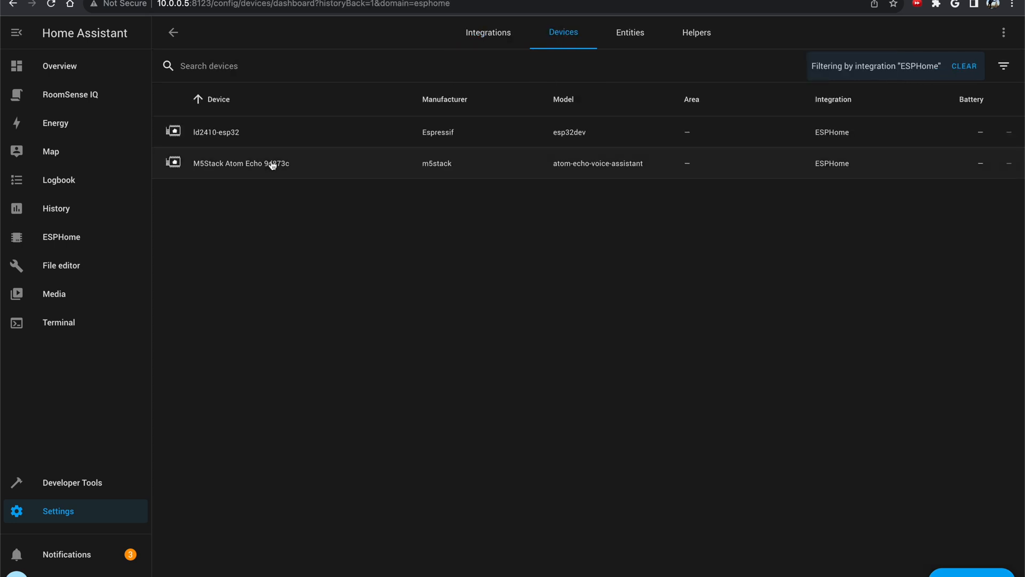
Go to the M5Stack Atom Echo 9d873c device page.
{"action": "left_click", "coordinate": [246, 170]}
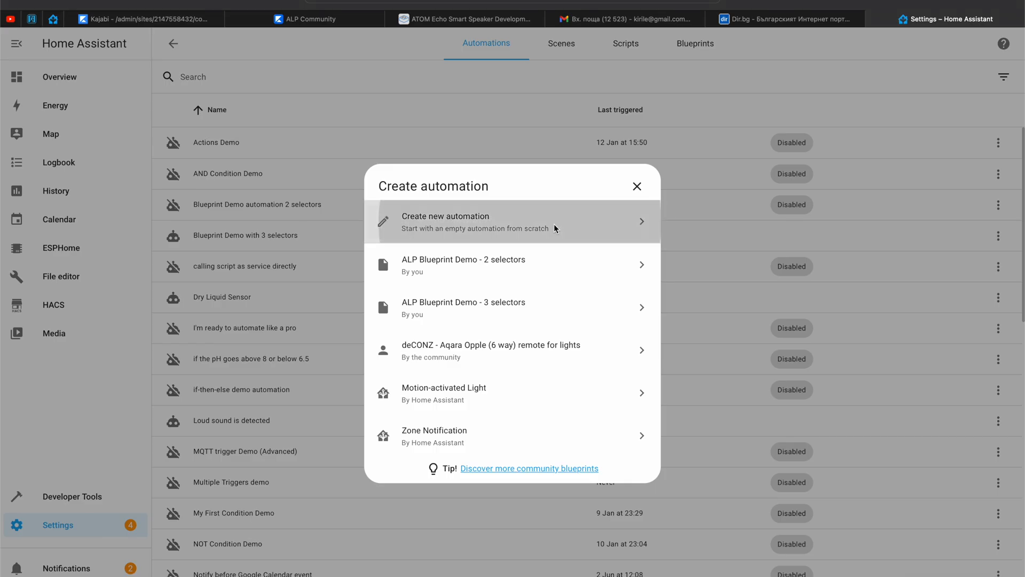
Start a blank automation with a 'When a sentence is said' trigger ready for its sentence.
{"action": "left_click", "coordinate": [554, 228]}
{"action": "left_click", "coordinate": [328, 115]}
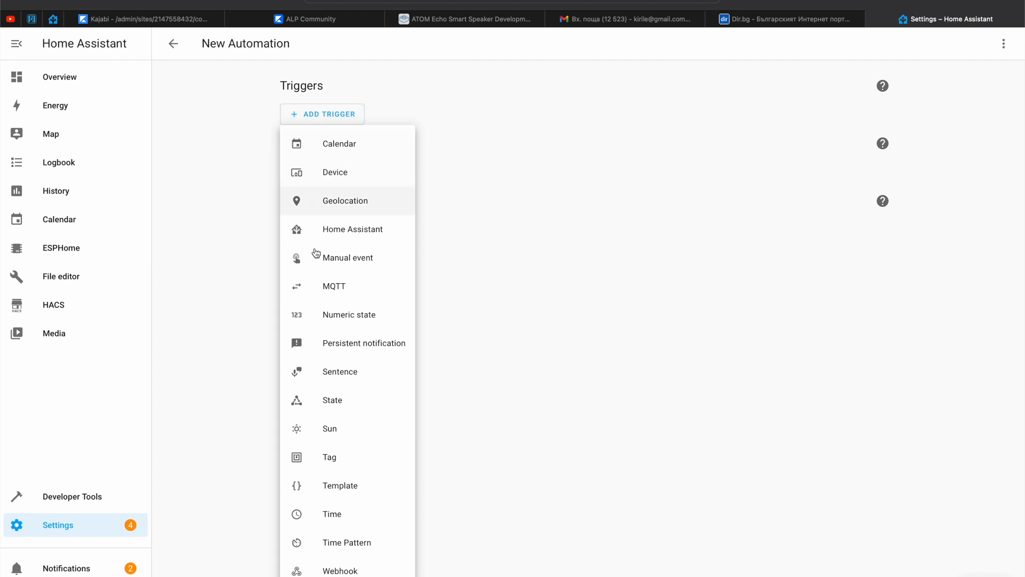
{"action": "left_click", "coordinate": [325, 372]}
{"action": "left_click", "coordinate": [336, 170]}
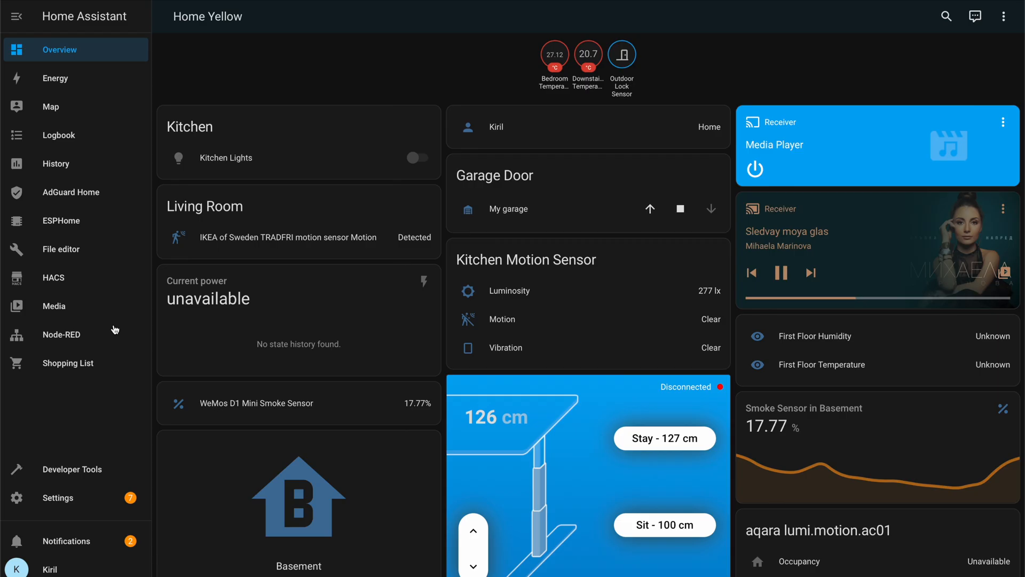
Navigate Settings > Devices & Services > ESPHome to the M5Stack Atom Echo 9d873c device page.
{"action": "left_click", "coordinate": [61, 501]}
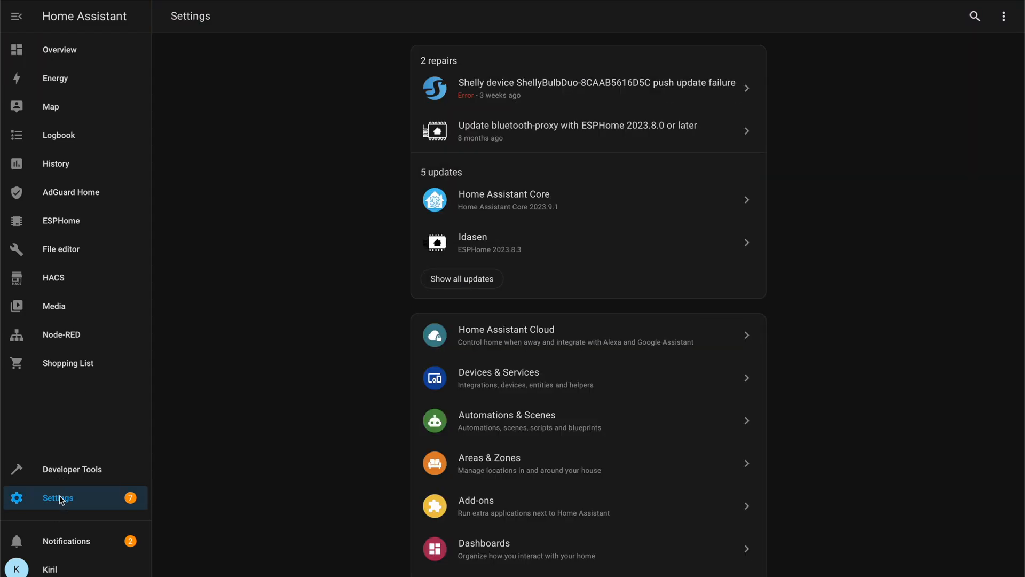
{"action": "left_click", "coordinate": [477, 374]}
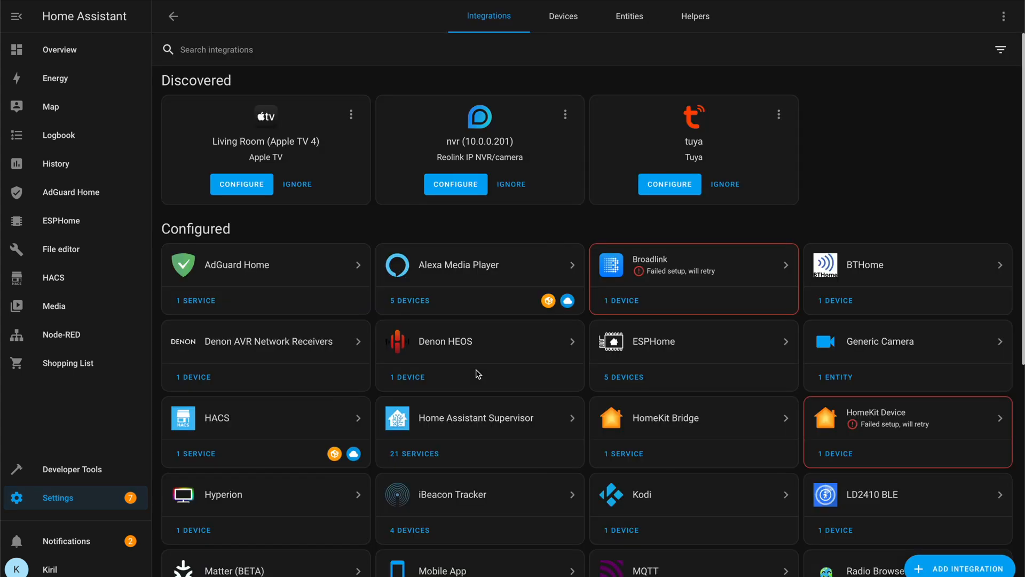
{"action": "scroll", "coordinate": [477, 375], "scroll_direction": "down", "scroll_amount": 1}
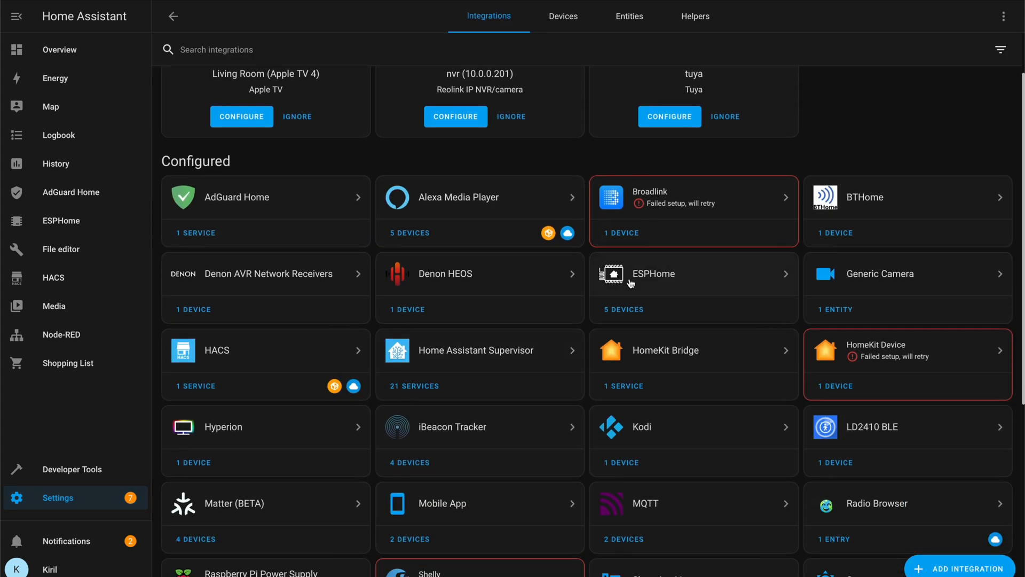
{"action": "left_click", "coordinate": [628, 309]}
{"action": "left_click", "coordinate": [295, 189]}
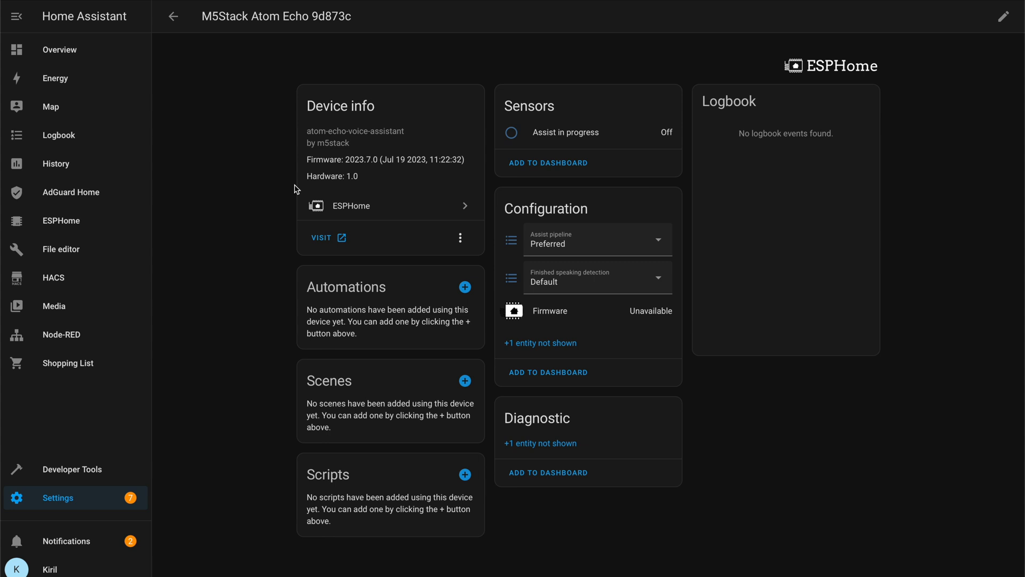